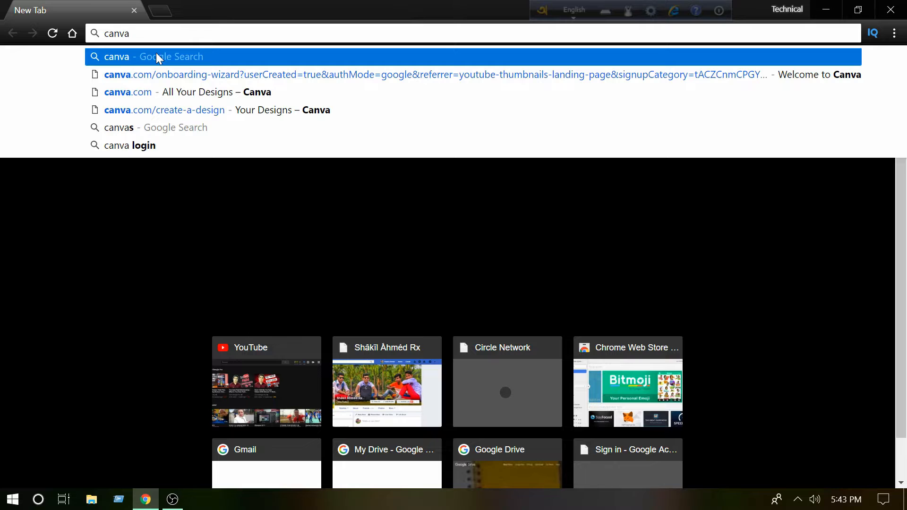
Search the web for canva, open the Canva site and look through the existing designs
click(156, 53)
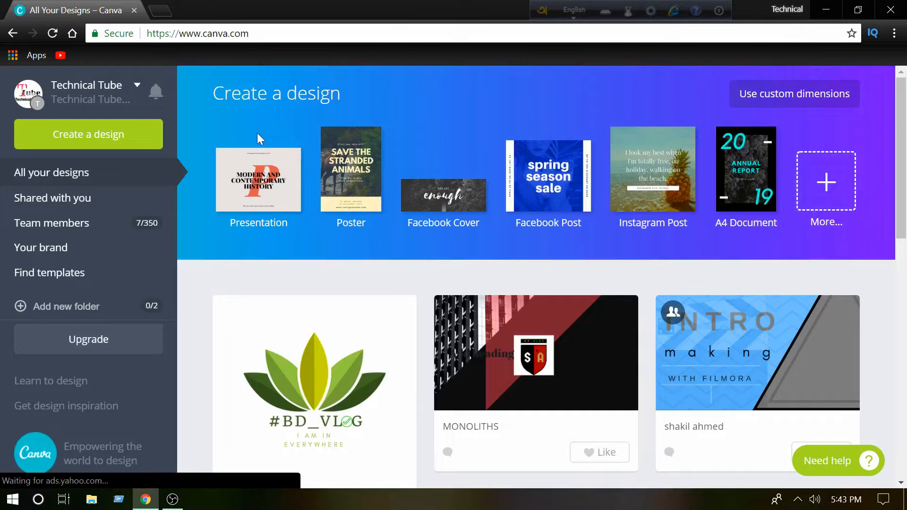
scroll(338, 232, down, 3)
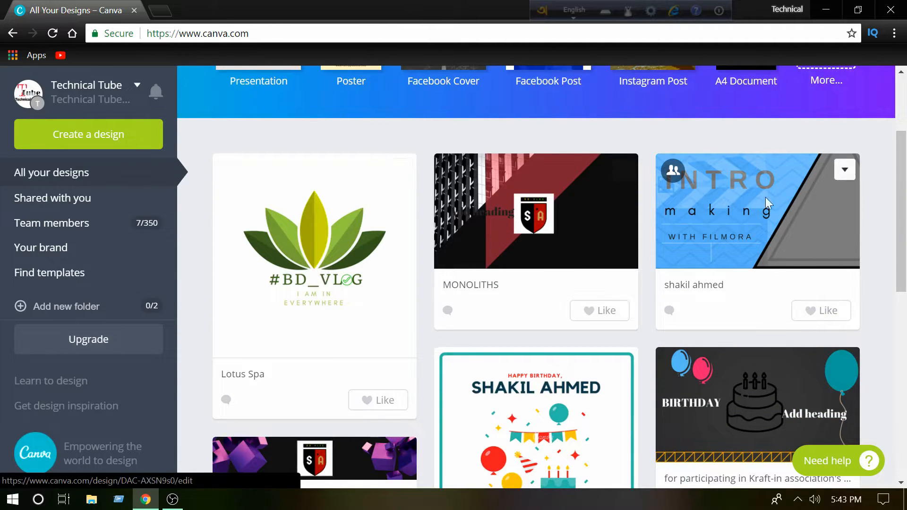
scroll(738, 250, down, 1)
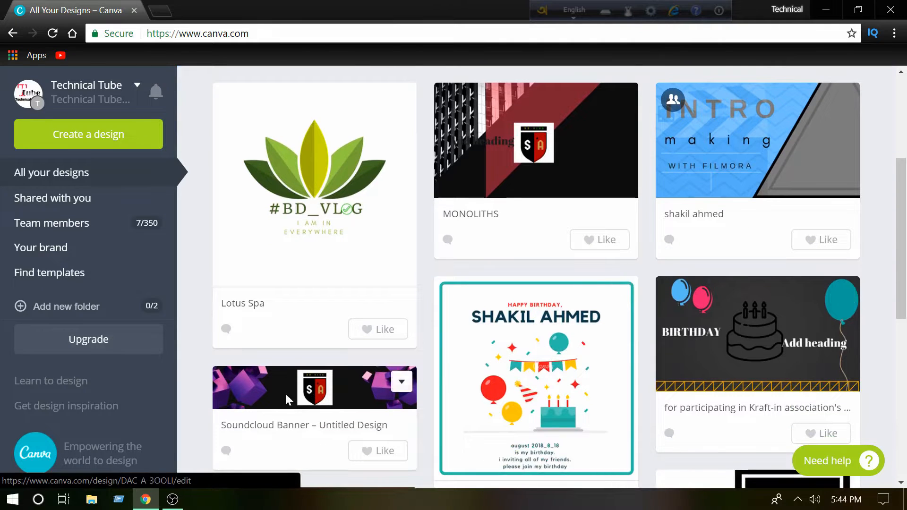
scroll(521, 363, down, 4)
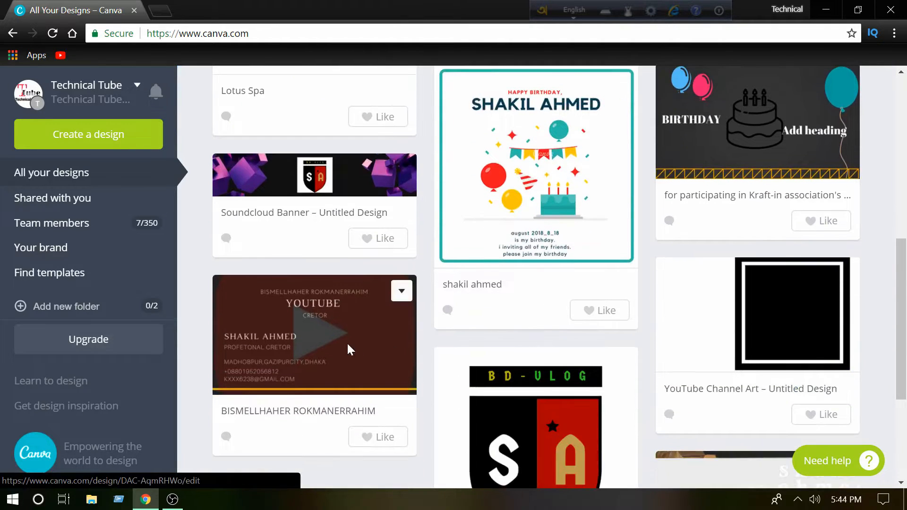
scroll(360, 346, down, 3)
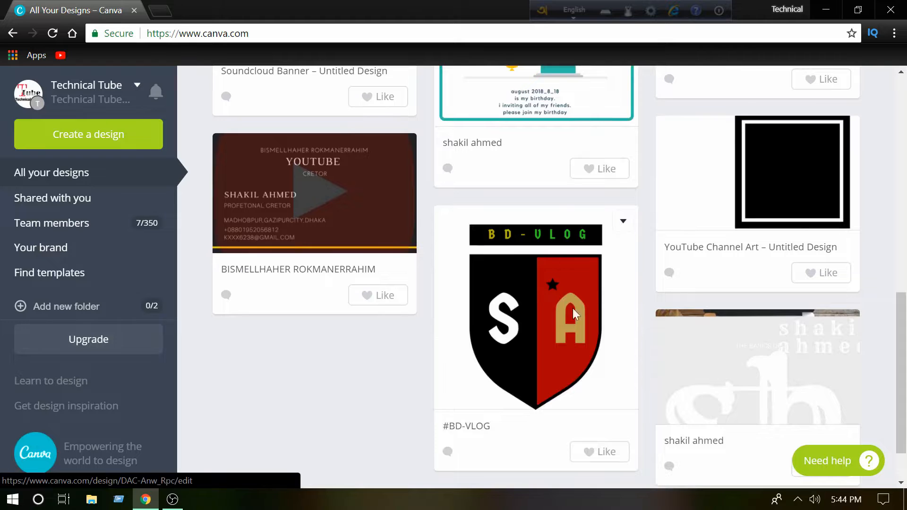
scroll(798, 203, up, 10)
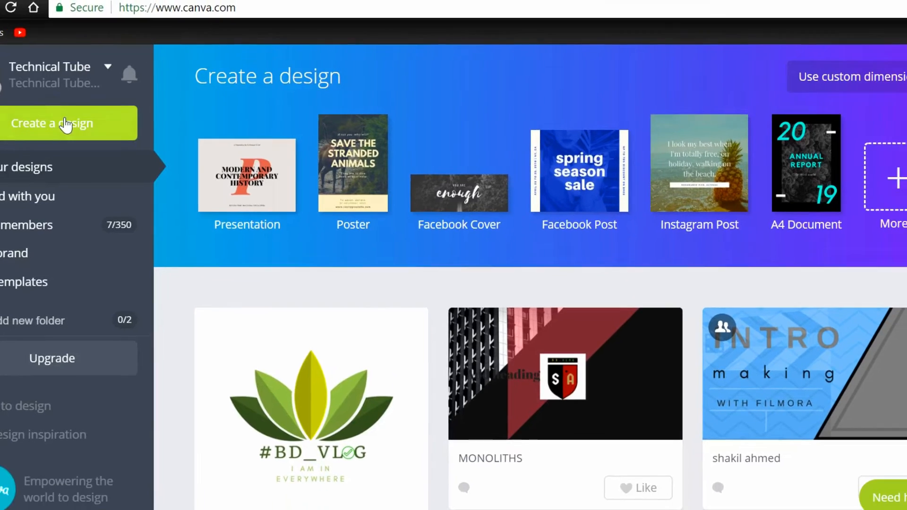
Create a new design of the Logo type from the Marketing Materials category
click(85, 136)
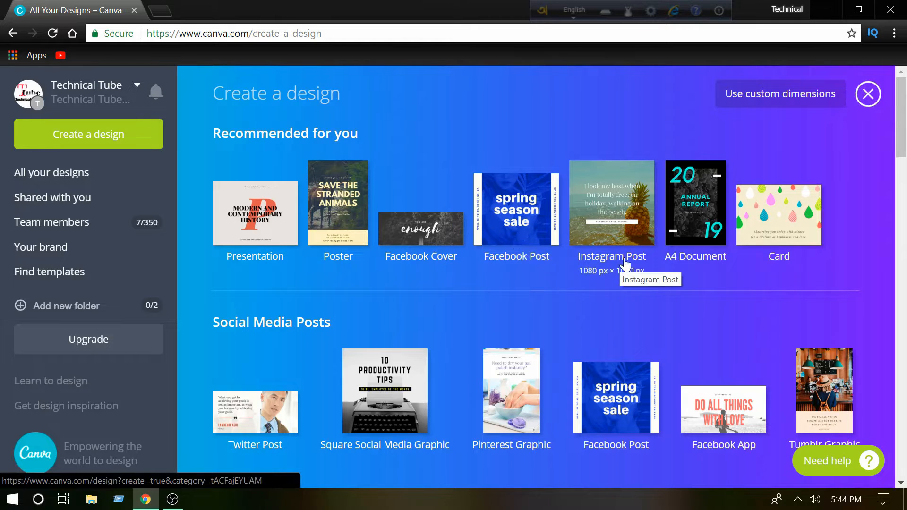
scroll(756, 293, down, 2)
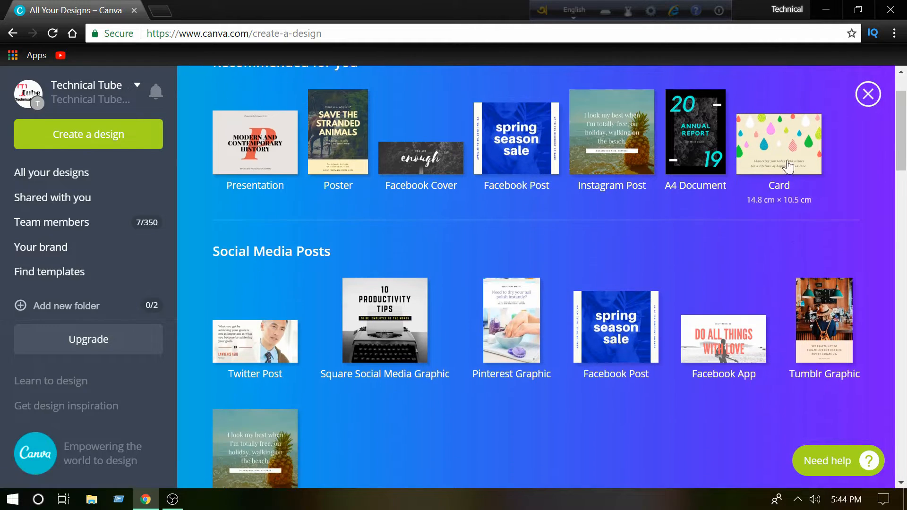
scroll(325, 359, down, 2)
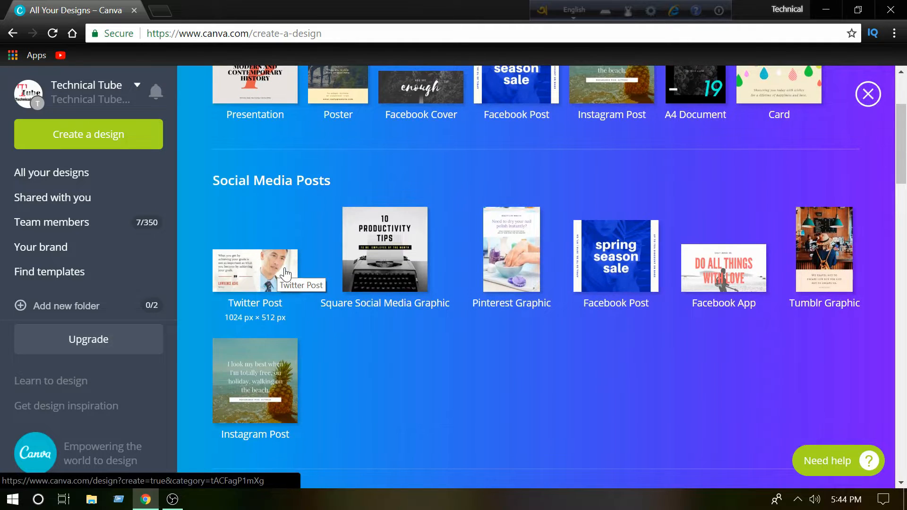
scroll(560, 328, down, 2)
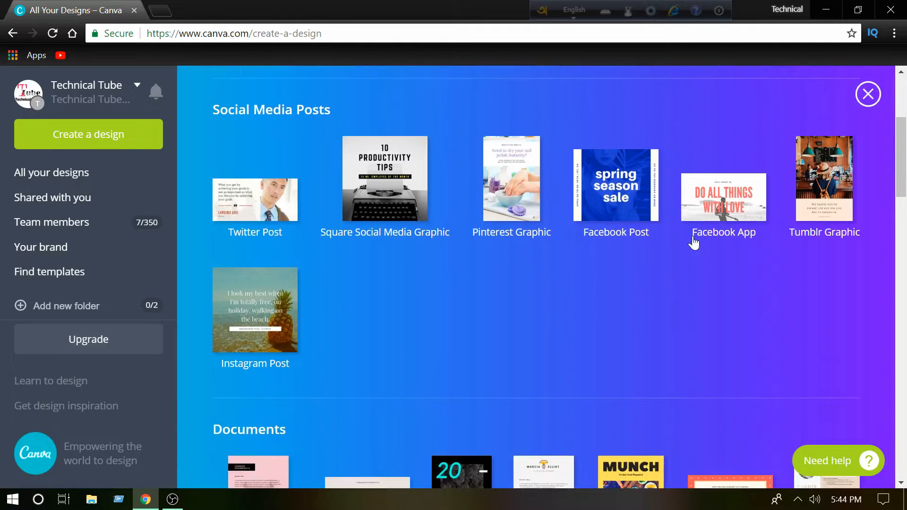
scroll(441, 336, down, 6)
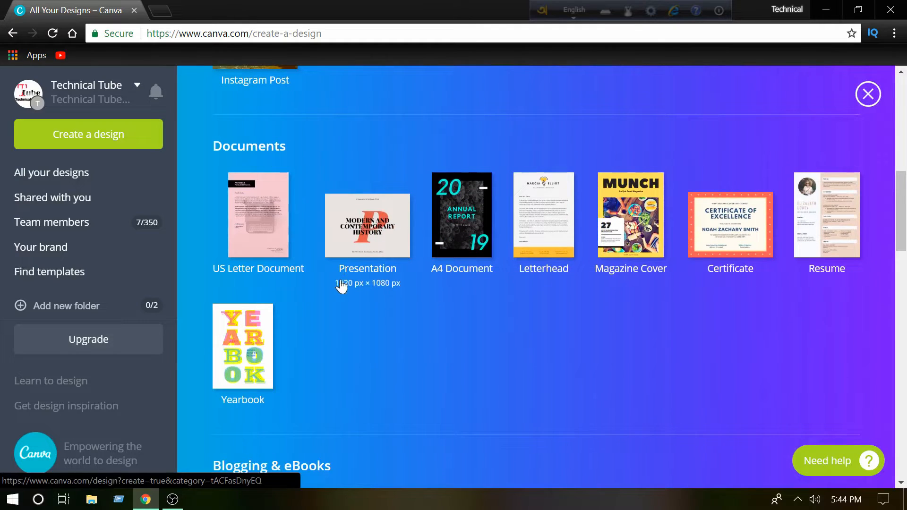
scroll(518, 308, down, 5)
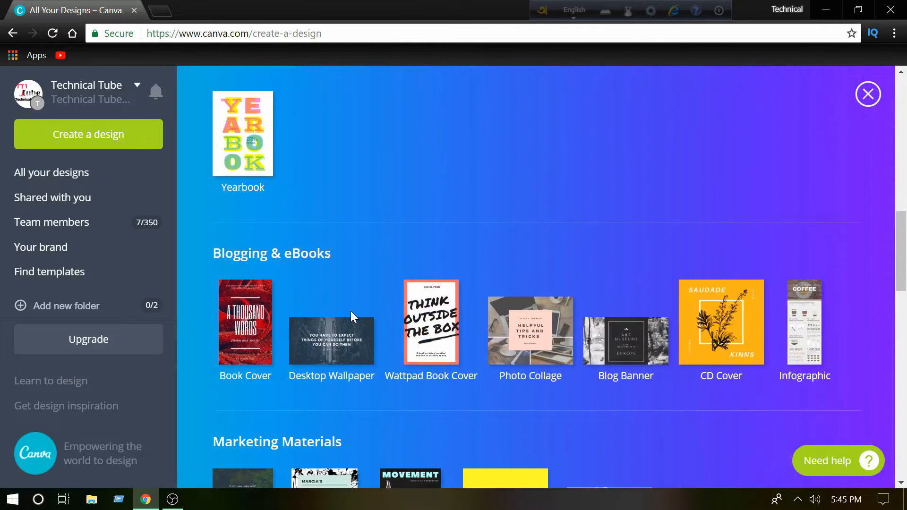
scroll(351, 314, down, 2)
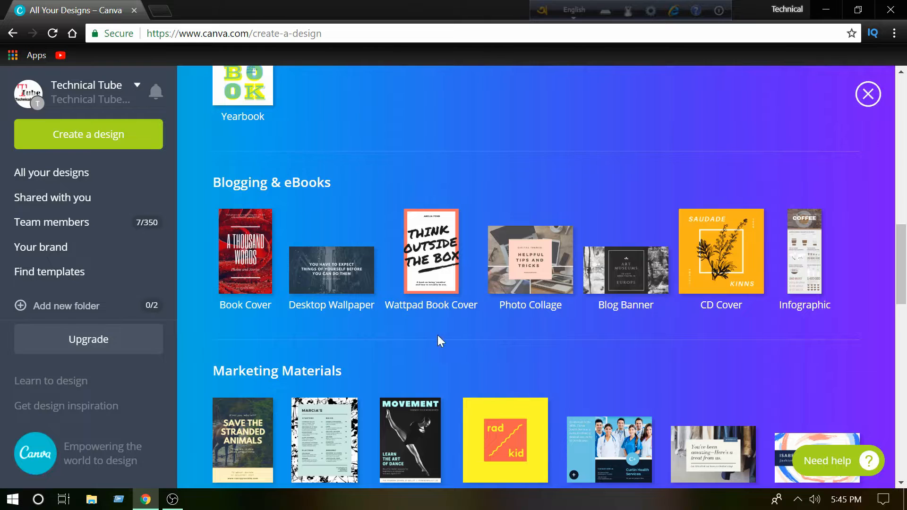
scroll(423, 340, down, 2)
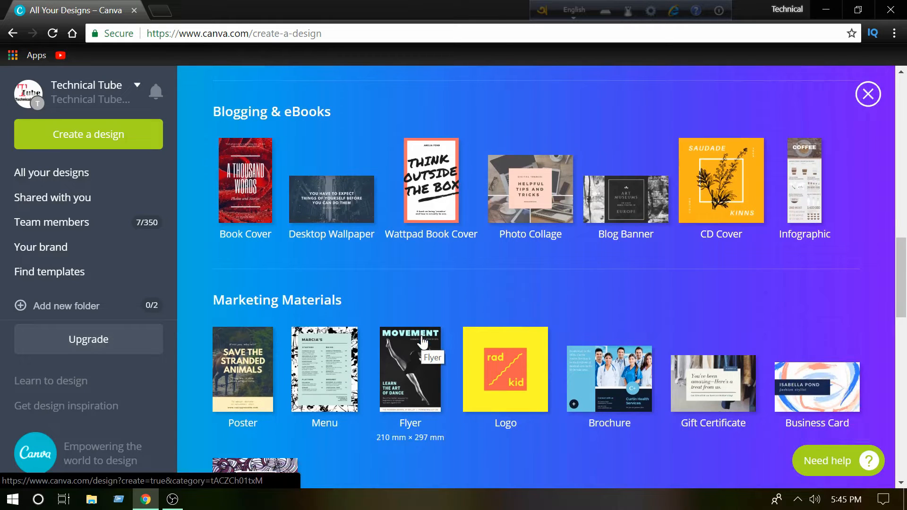
scroll(491, 359, down, 3)
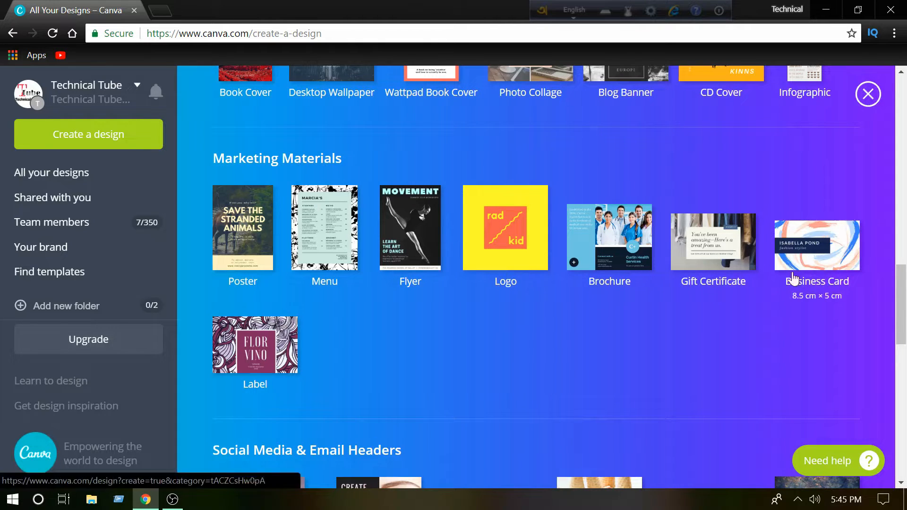
scroll(538, 348, up, 2)
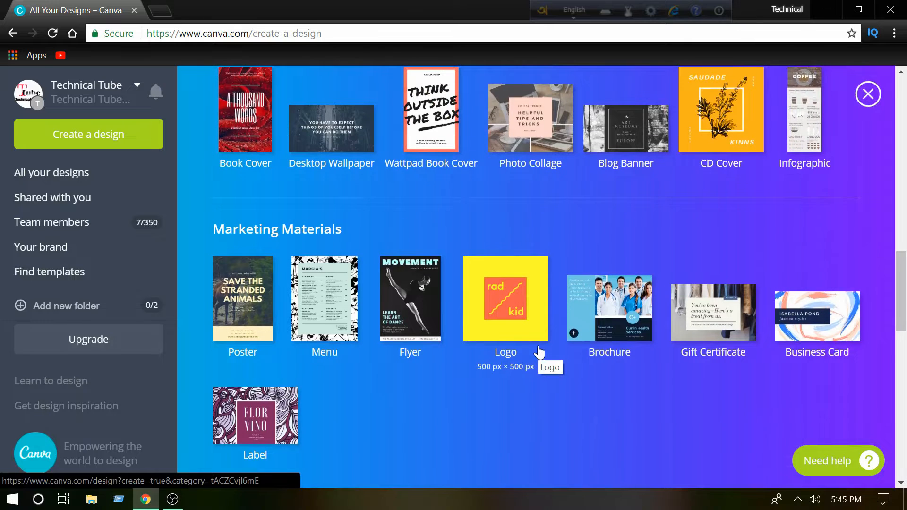
scroll(538, 352, down, 6)
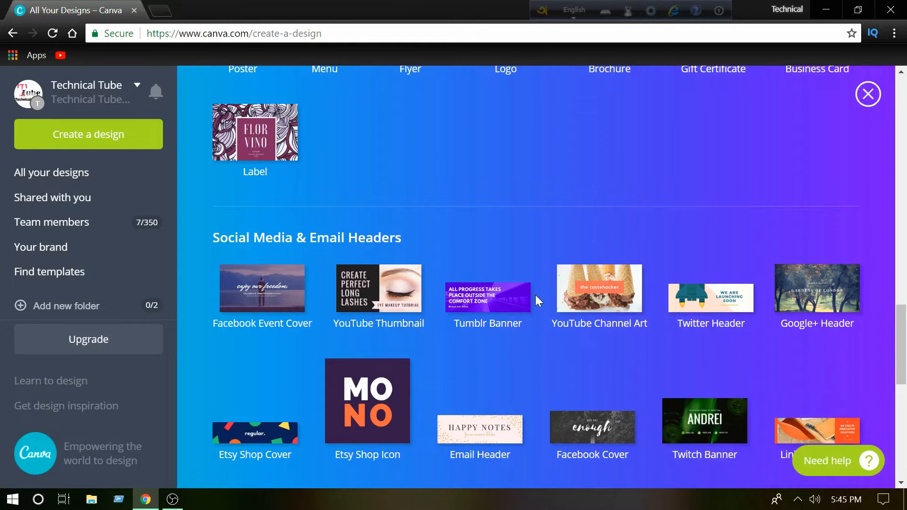
scroll(533, 294, up, 6)
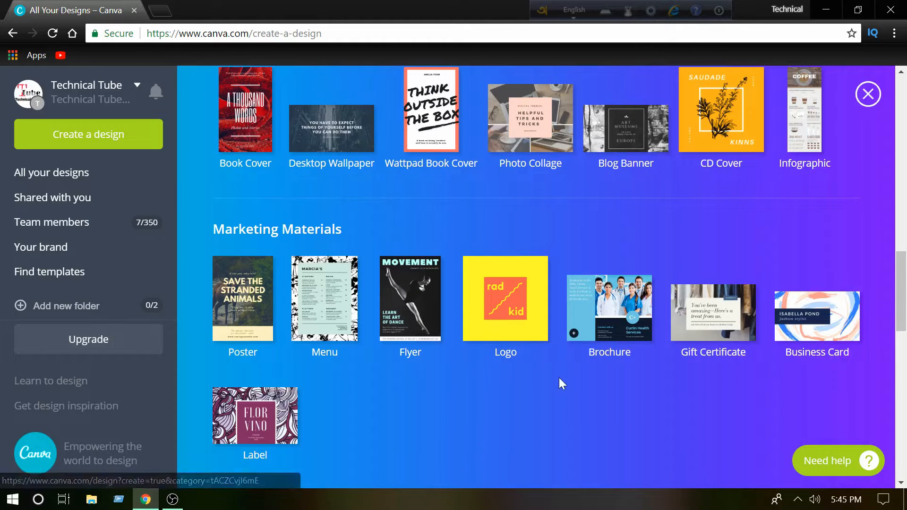
click(512, 309)
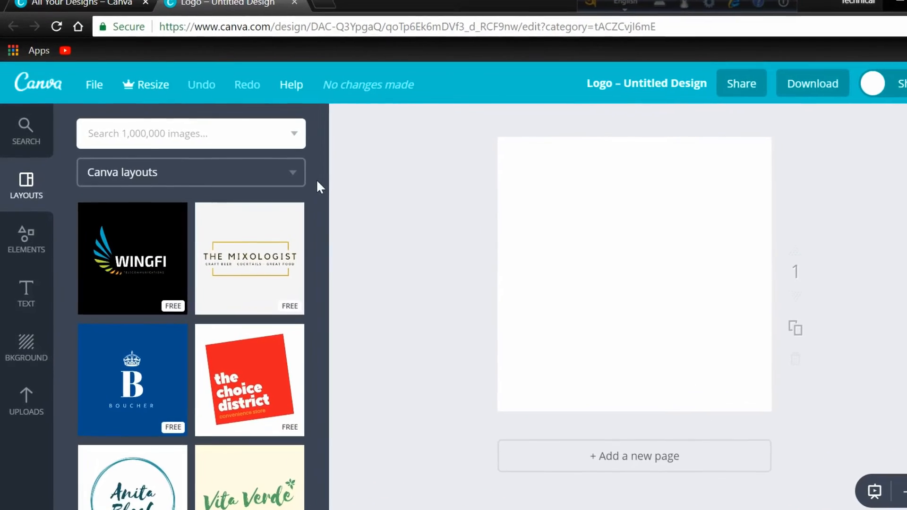
Search the image library for "youtube"
click(198, 134)
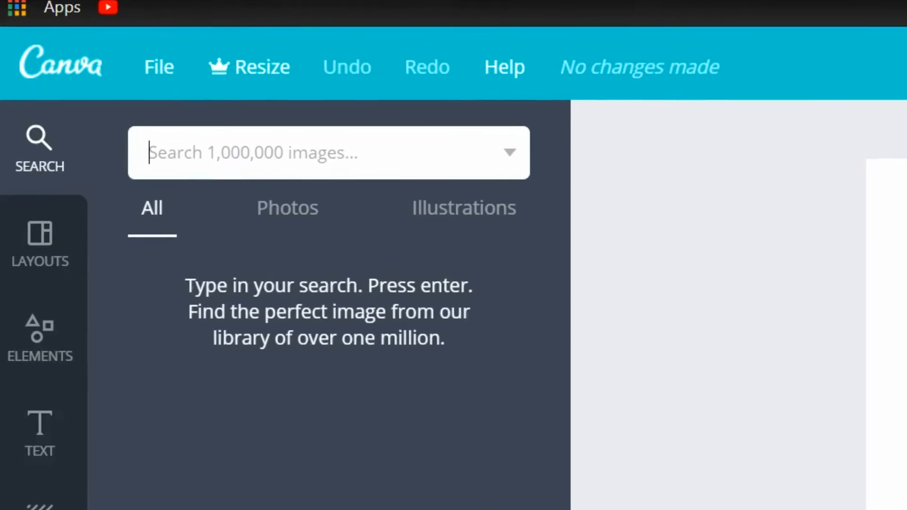
text(youtub)
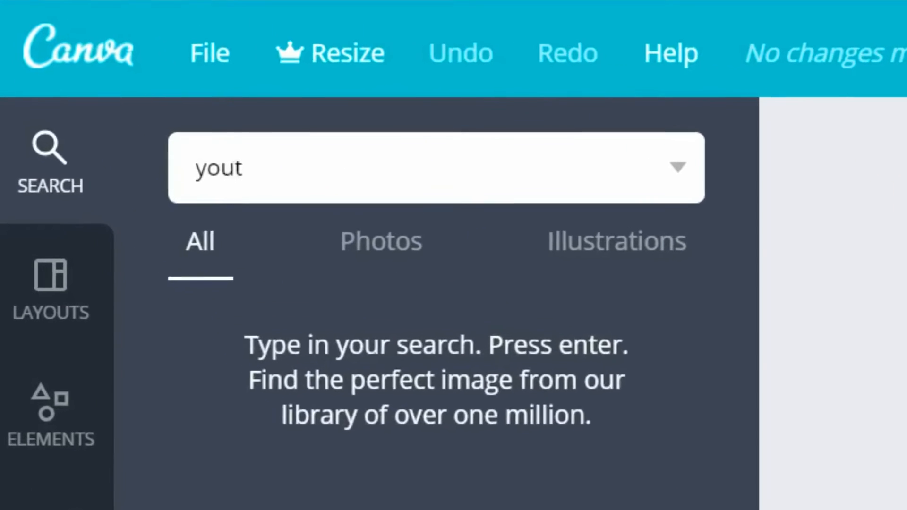
text(e)
key(Return)
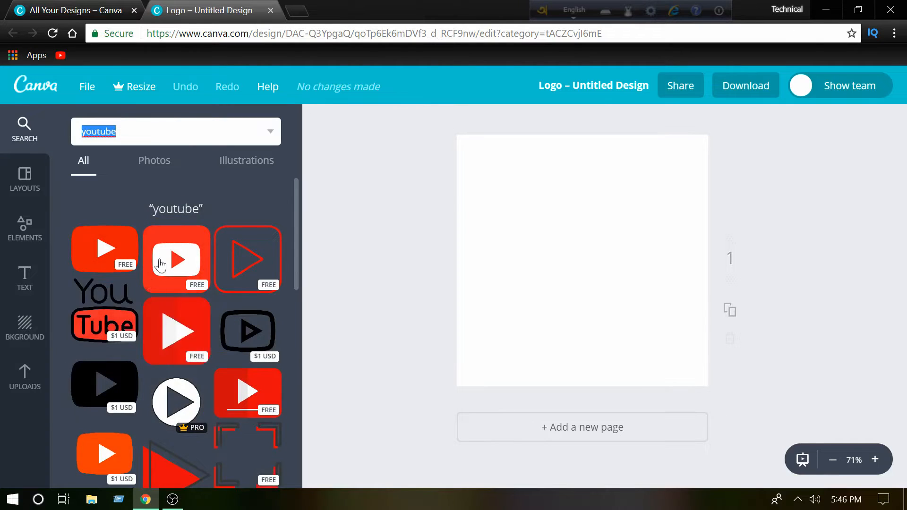
Place the free red YouTube icon with the white play triangle on the blank page and enlarge it slightly
scroll(205, 297, down, 4)
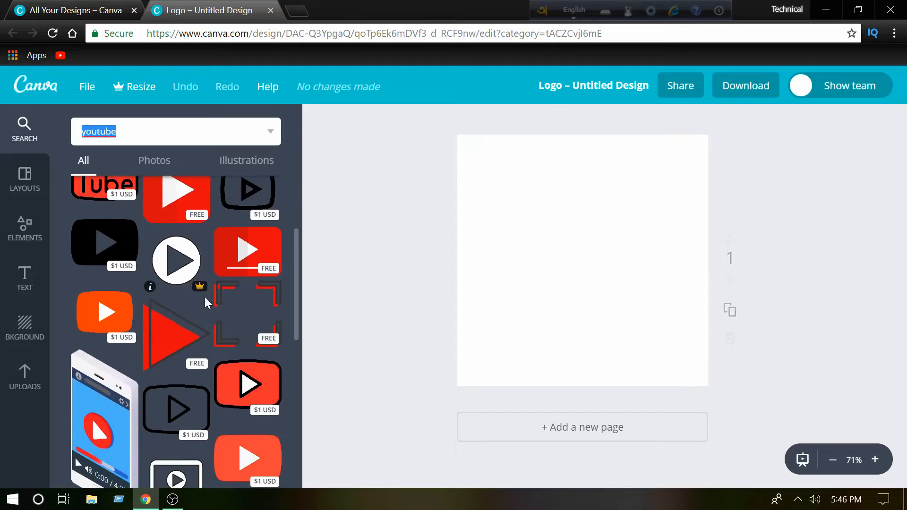
scroll(208, 318, down, 10)
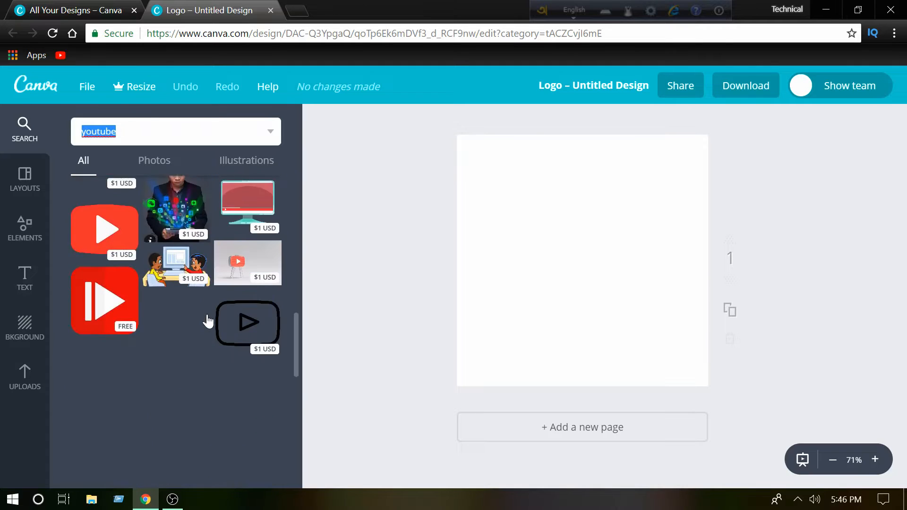
scroll(208, 330, up, 6)
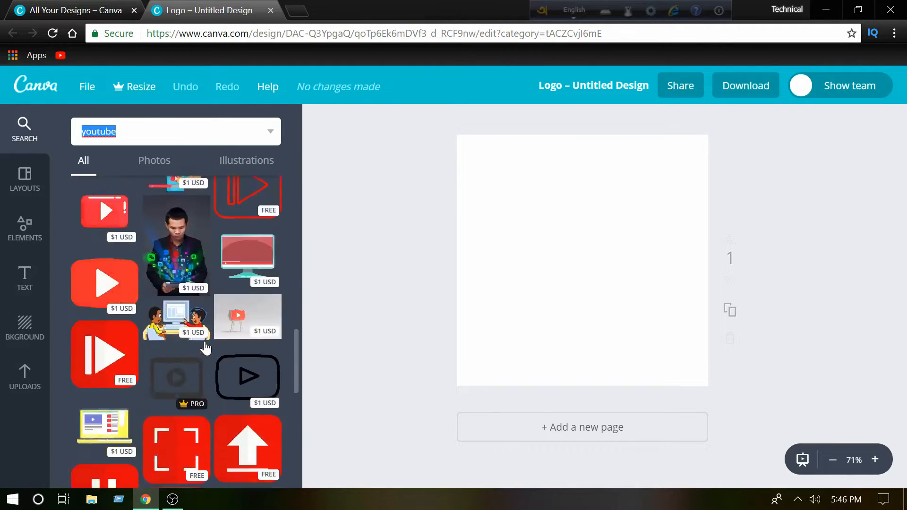
scroll(205, 347, up, 5)
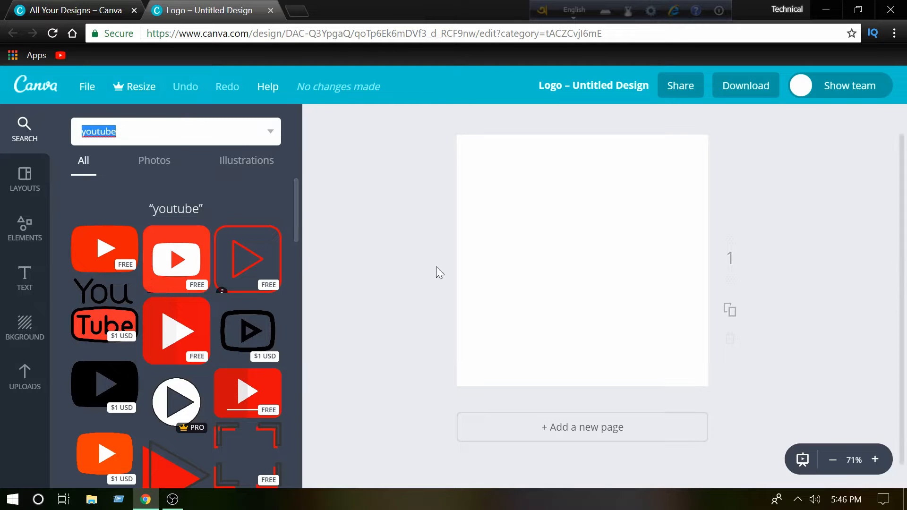
scroll(270, 366, down, 1)
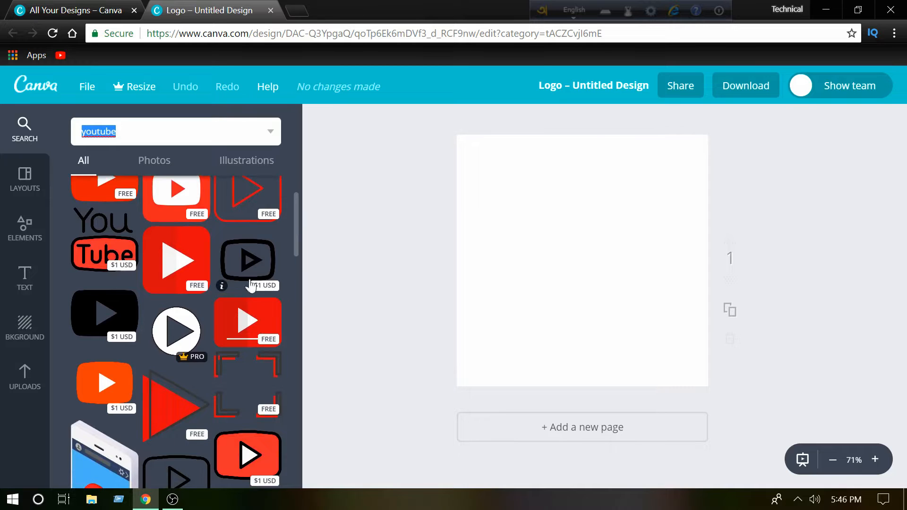
scroll(257, 283, down, 3)
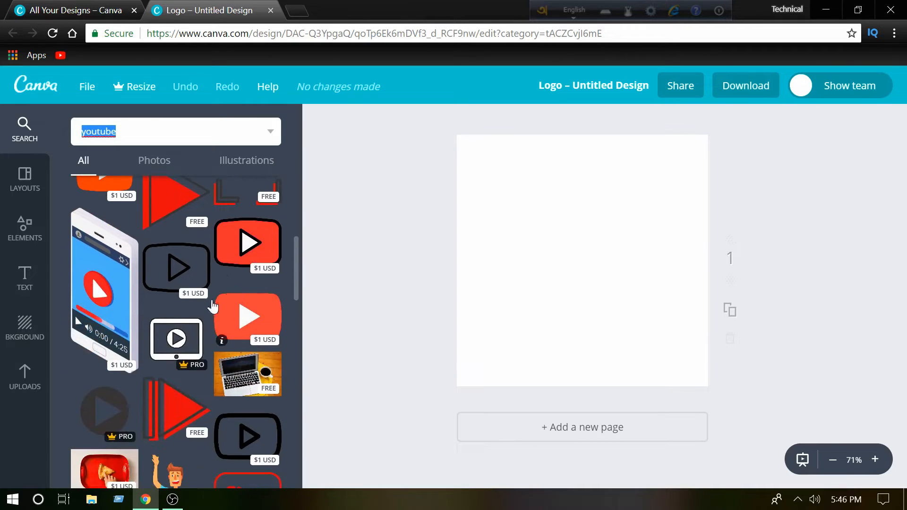
scroll(213, 307, up, 5)
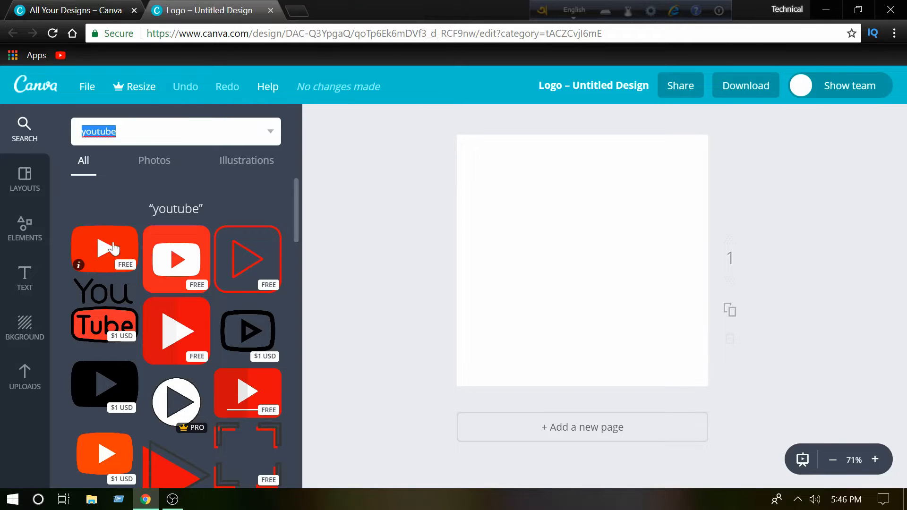
drag(113, 248, 629, 212)
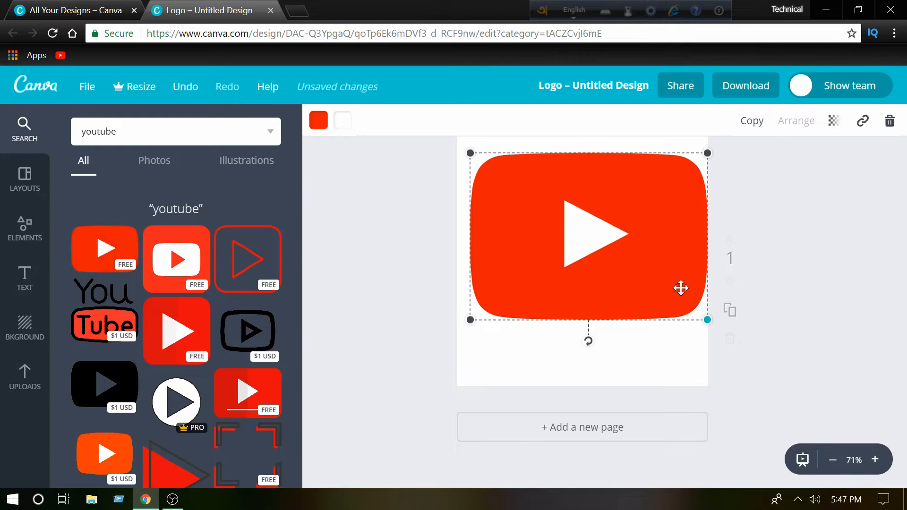
mouse_move(707, 319)
mouse_down()
mouse_move(622, 257)
mouse_move(727, 325)
mouse_move(721, 329)
mouse_up()
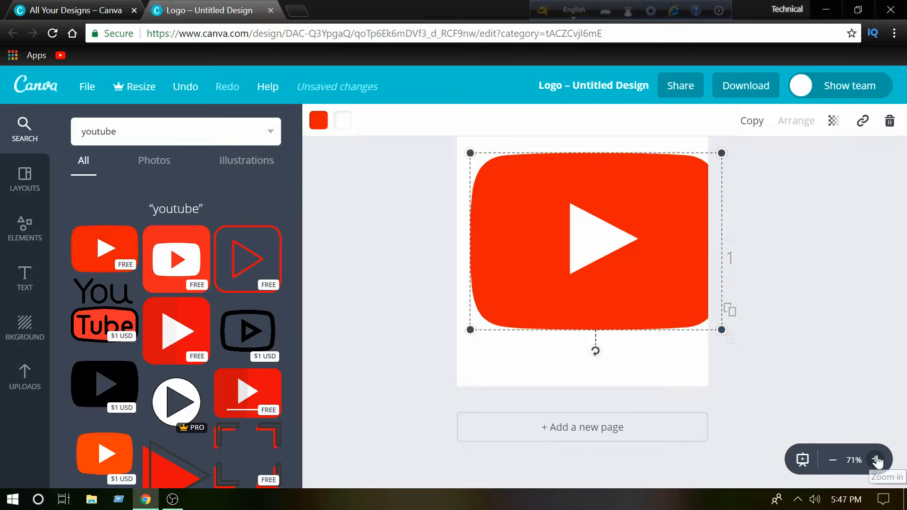
Preview the logo page in full screen and return to the editor
click(877, 461)
click(828, 461)
click(831, 461)
click(803, 460)
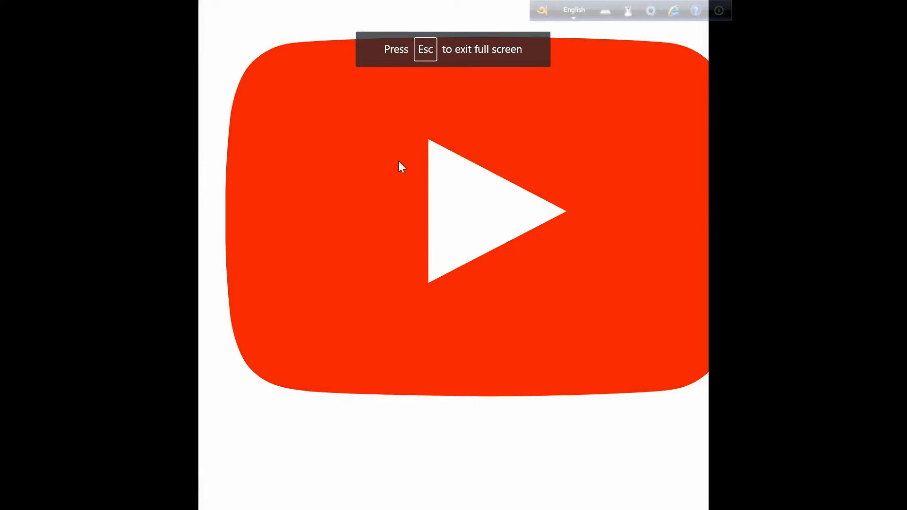
mouse_move(858, 477)
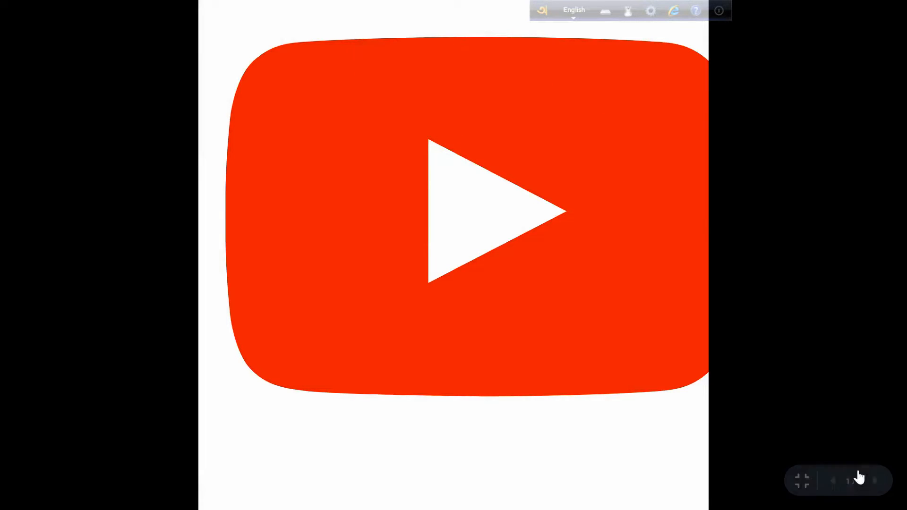
click(802, 482)
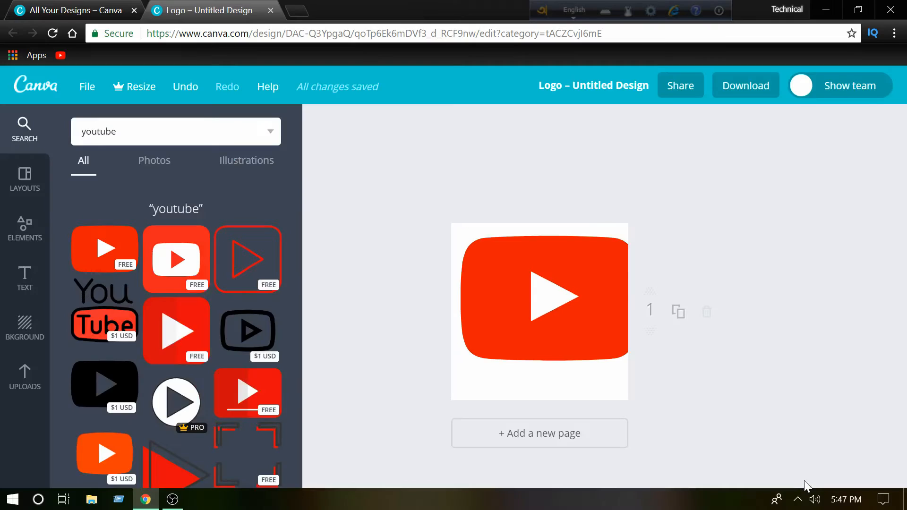
Move the YouTube icon to the center of the page so it fits between the side edges
drag(572, 221, 547, 256)
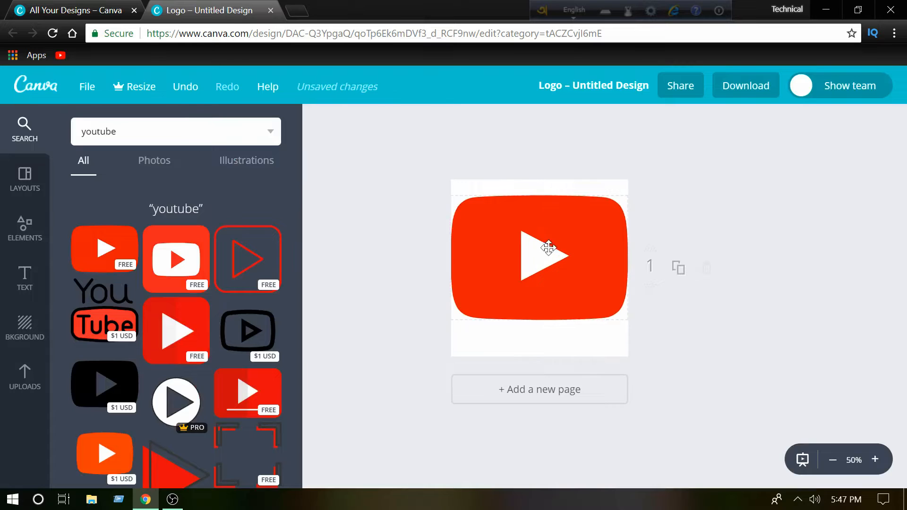
Undo the YouTube icon's changes and its placement until the logo page is blank
click(187, 87)
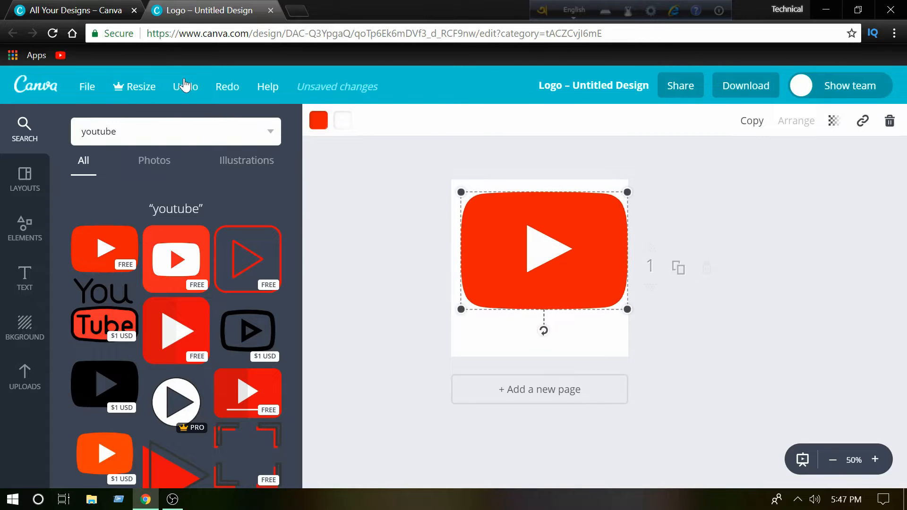
click(184, 86)
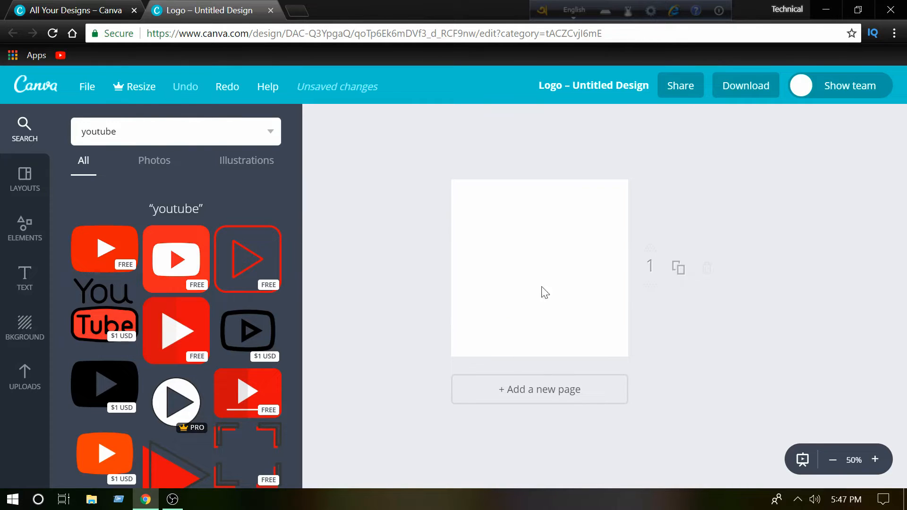
click(874, 460)
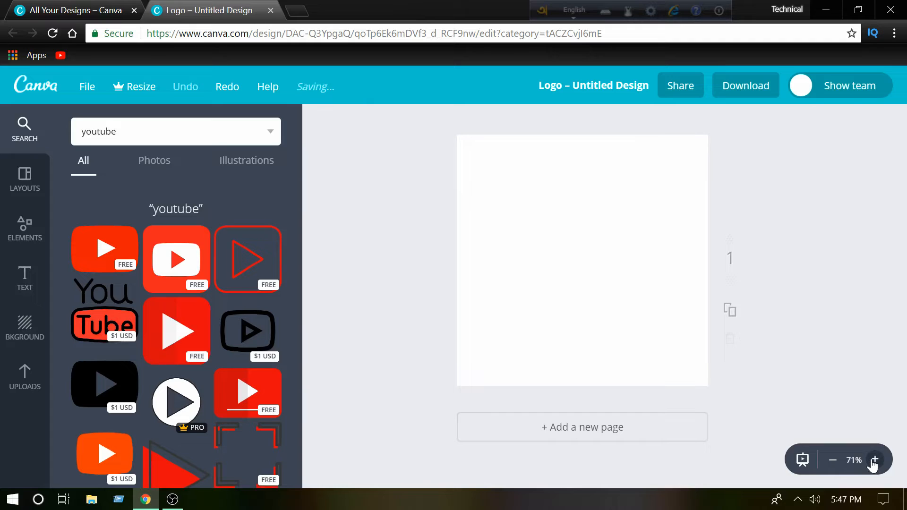
click(873, 460)
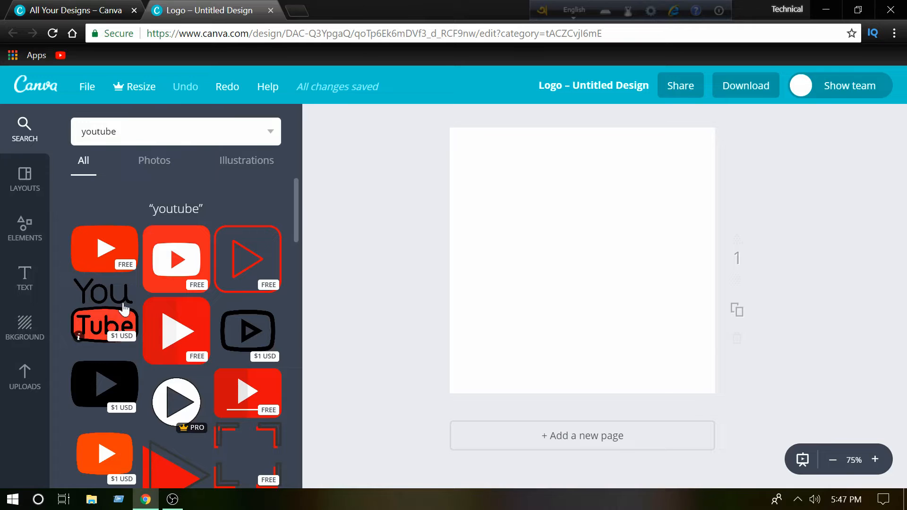
Look through the available backgrounds and the Canva logo layouts
click(24, 323)
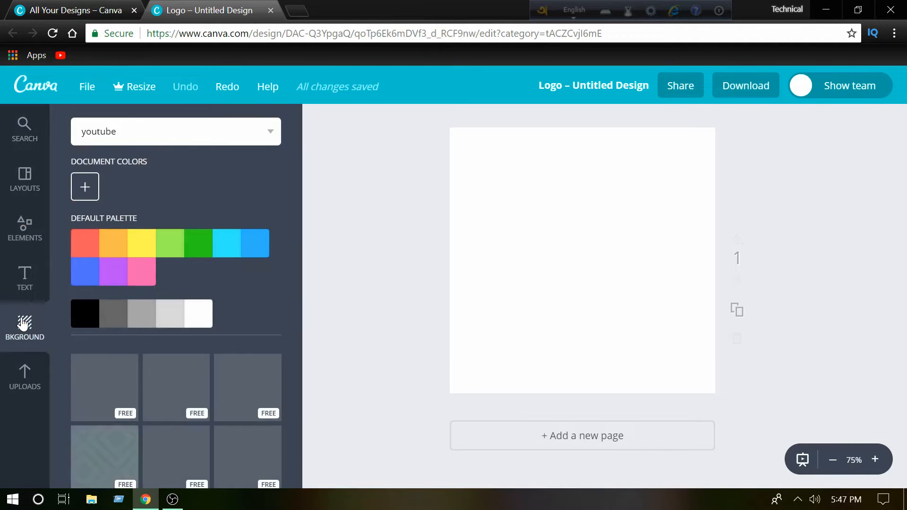
scroll(117, 357, down, 4)
scroll(192, 320, up, 4)
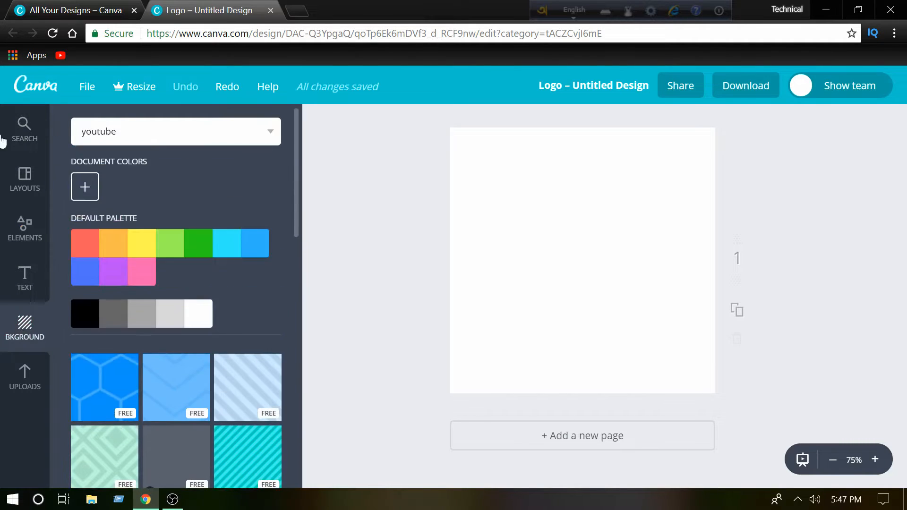
click(26, 173)
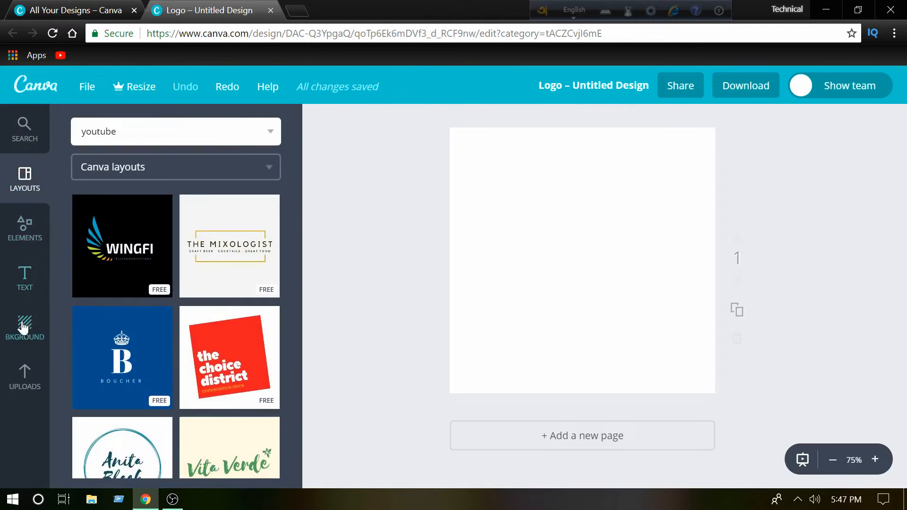
click(25, 326)
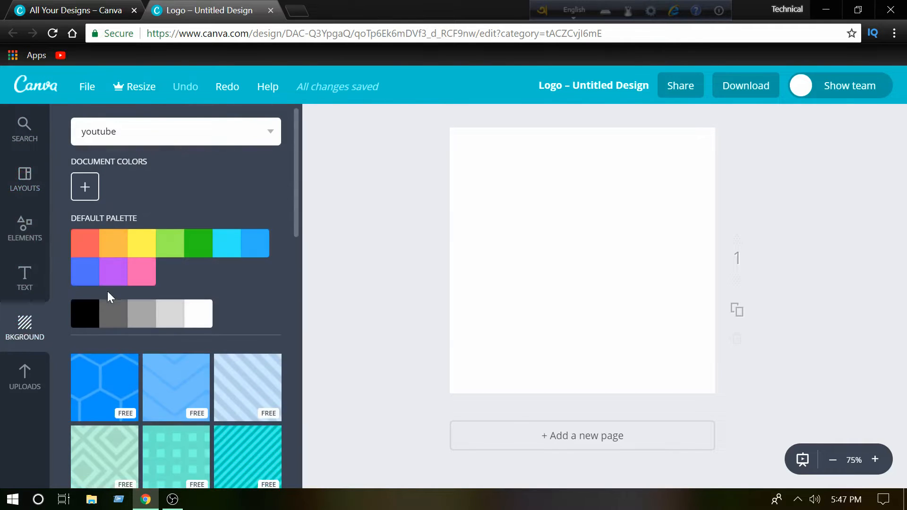
scroll(182, 334, down, 3)
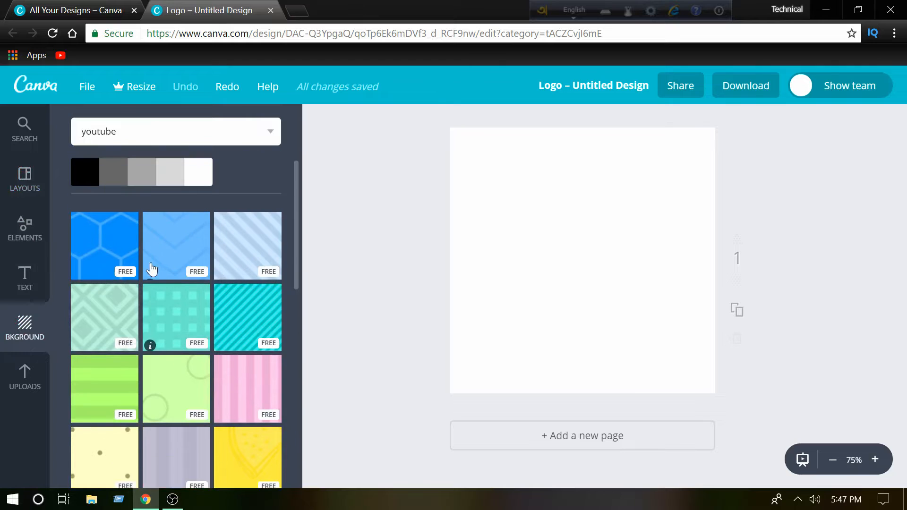
scroll(203, 290, up, 3)
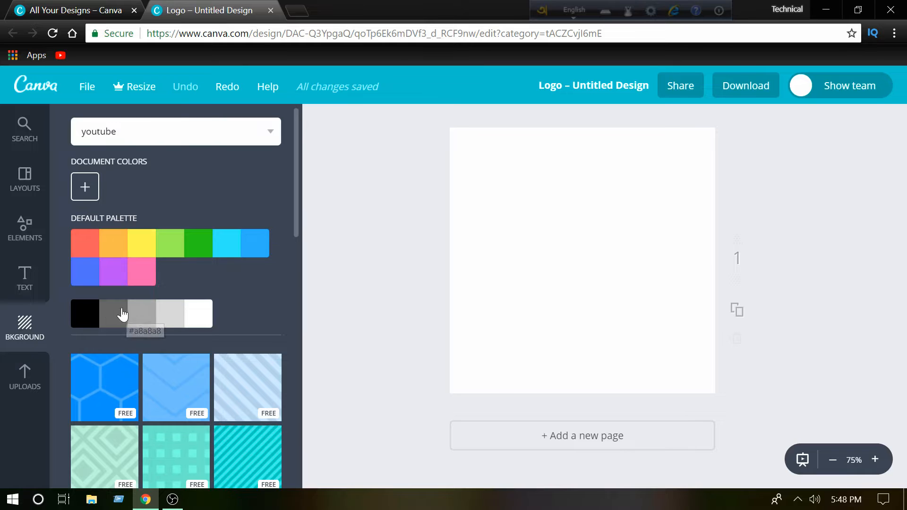
Fill the page background with a custom light purple color
click(85, 187)
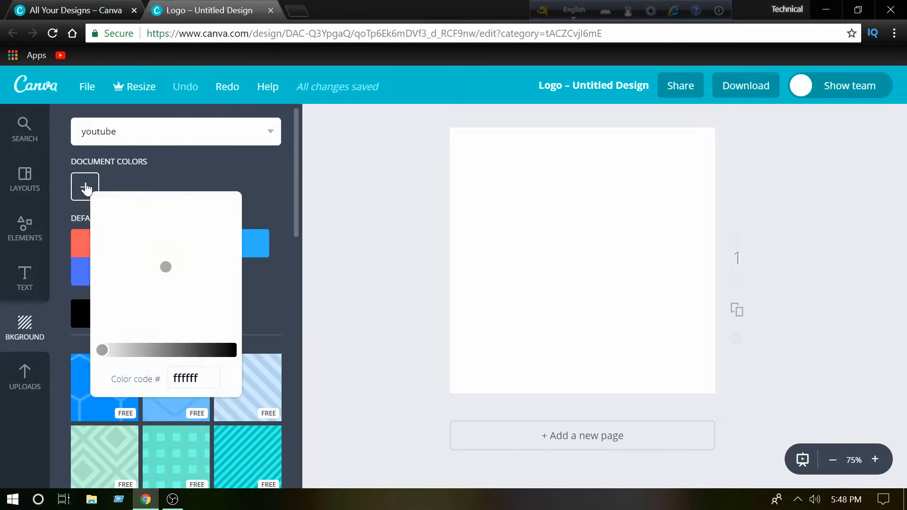
mouse_move(167, 255)
mouse_down()
mouse_move(136, 220)
mouse_move(203, 223)
mouse_move(222, 298)
mouse_move(118, 310)
mouse_move(138, 234)
mouse_move(174, 265)
mouse_move(170, 245)
mouse_up()
click(242, 188)
Apply the free dark blue to black gradient background to the logo page
scroll(174, 264, down, 2)
scroll(173, 278, down, 3)
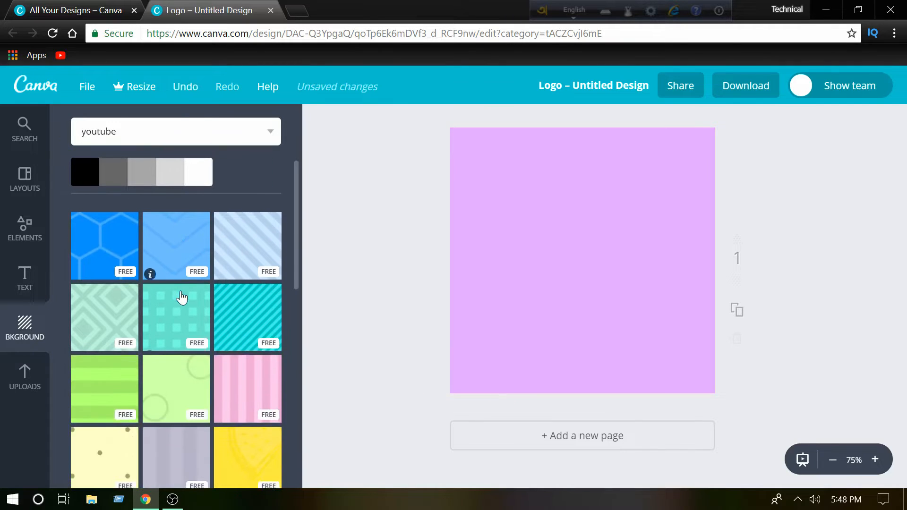
scroll(180, 297, up, 4)
scroll(156, 288, down, 3)
scroll(169, 319, down, 10)
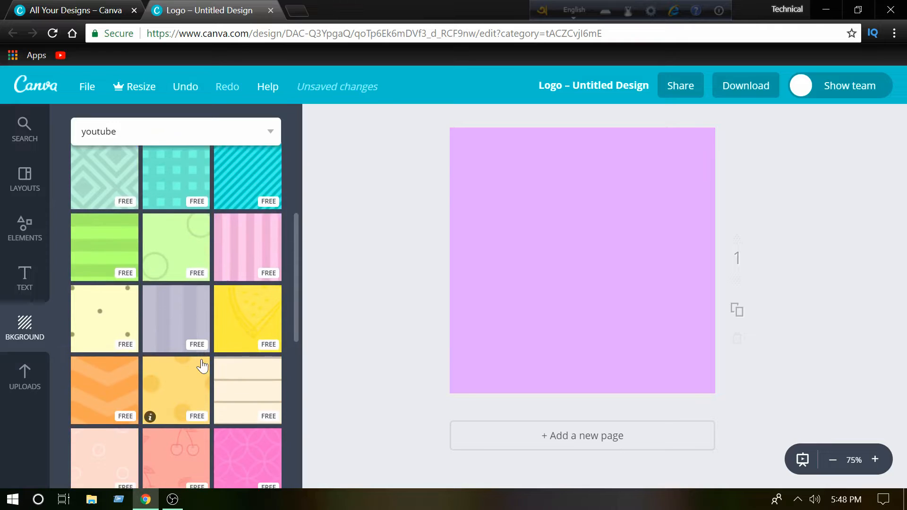
scroll(196, 376, down, 2)
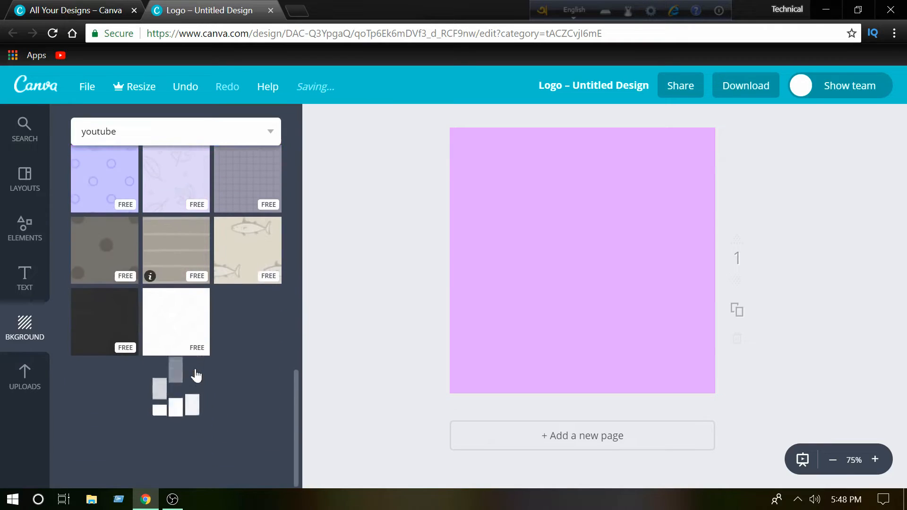
scroll(187, 371, down, 3)
scroll(184, 366, down, 4)
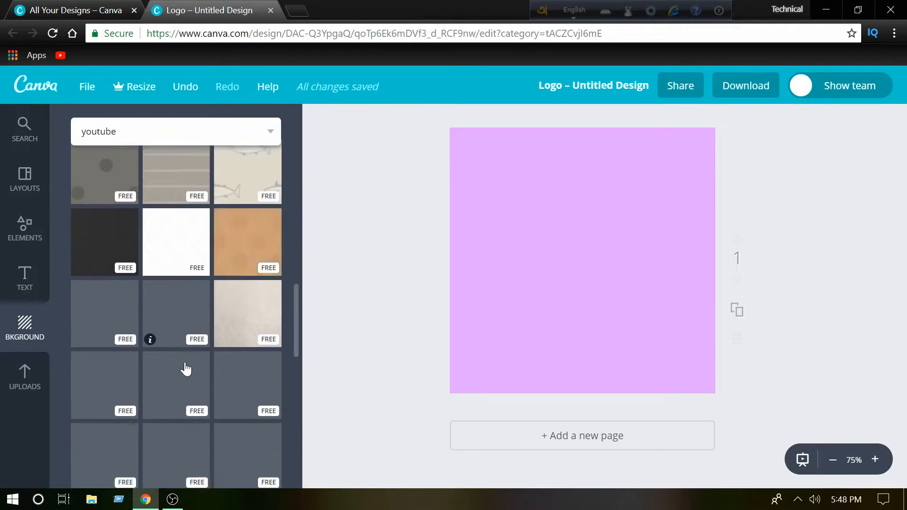
scroll(179, 363, up, 4)
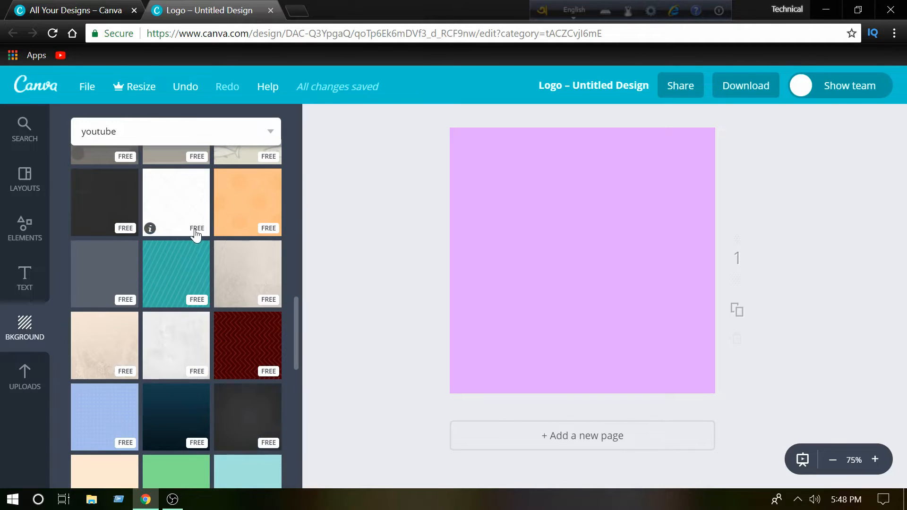
scroll(194, 279, down, 4)
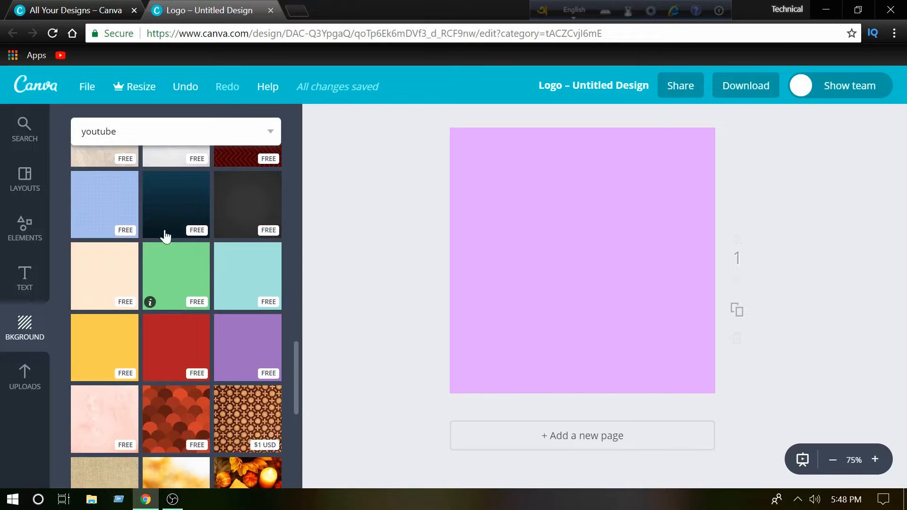
drag(165, 236, 596, 217)
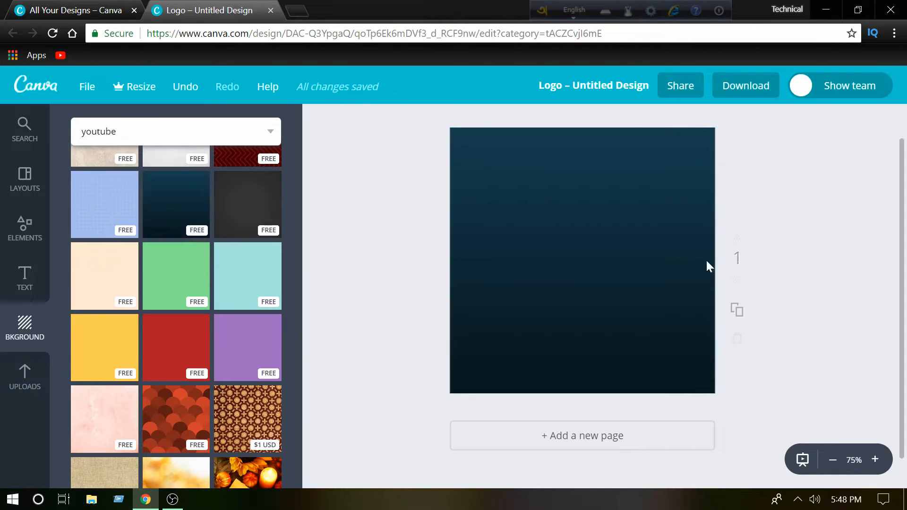
Browse the text styles and place a heading text box near the middle of the page
click(25, 274)
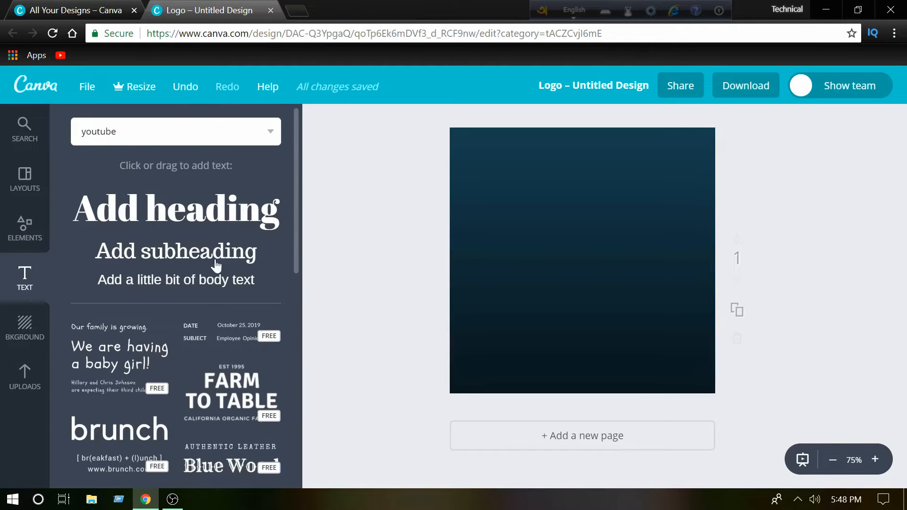
scroll(194, 312, down, 5)
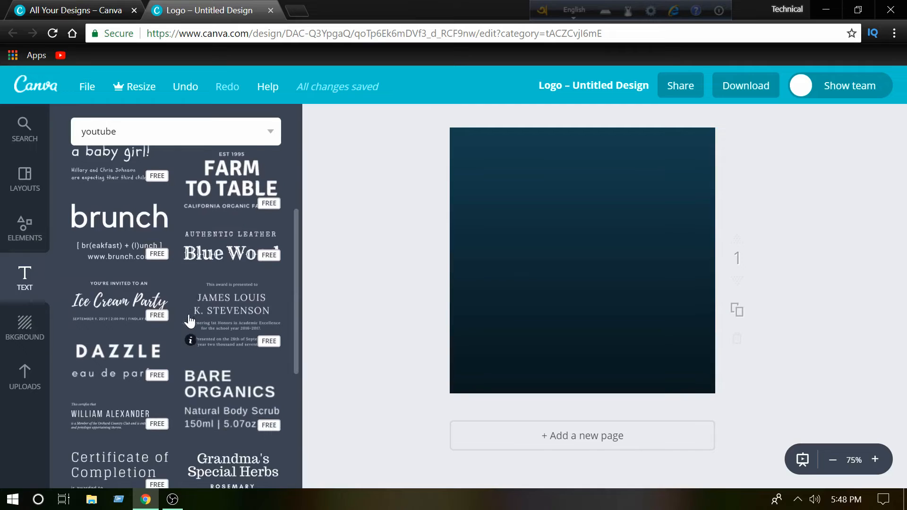
scroll(190, 322, down, 3)
scroll(121, 347, down, 1)
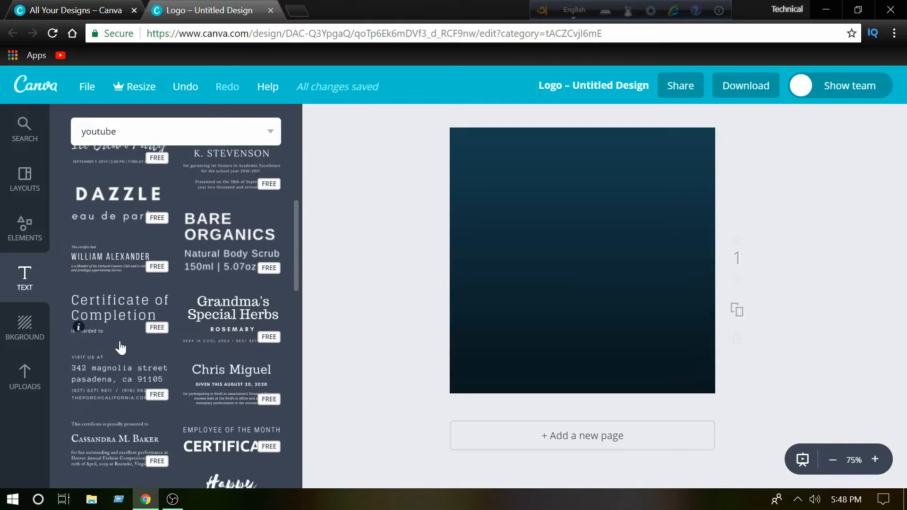
scroll(127, 345, down, 12)
scroll(141, 345, up, 15)
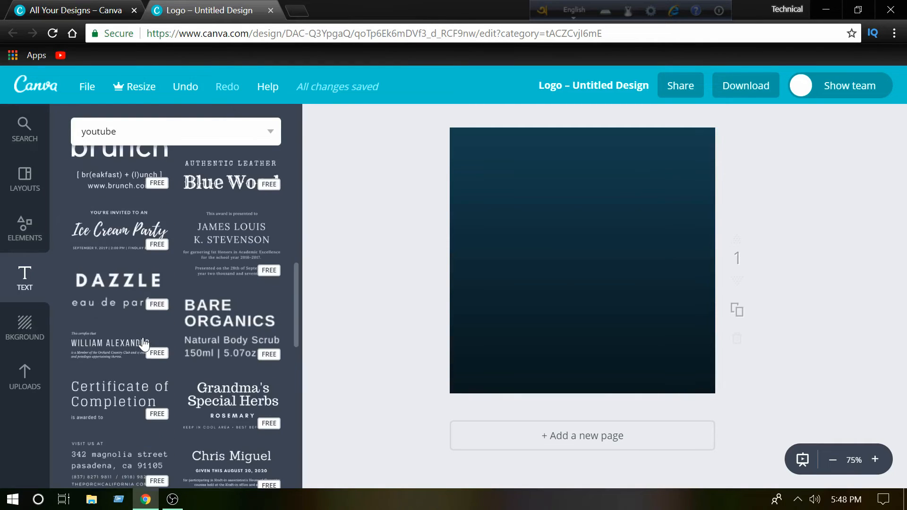
scroll(143, 338, up, 6)
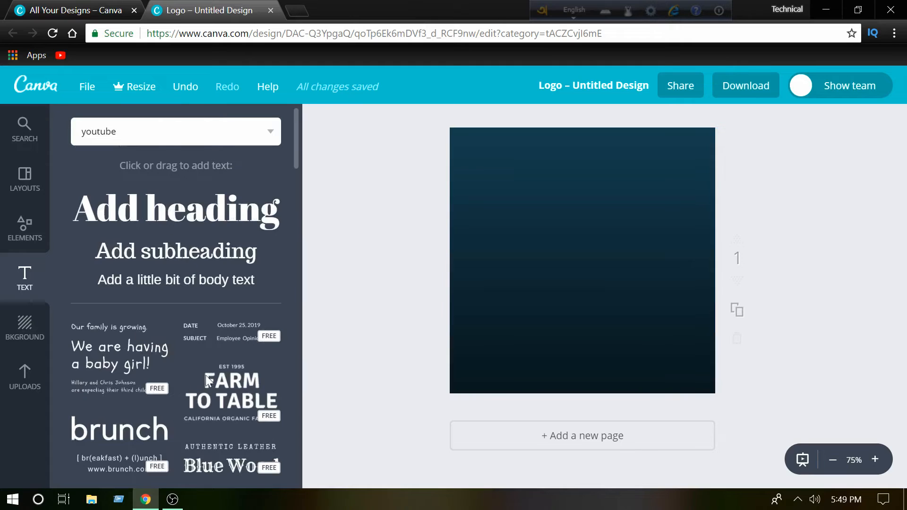
scroll(205, 375, down, 6)
scroll(202, 391, up, 8)
scroll(189, 302, down, 5)
scroll(179, 344, up, 5)
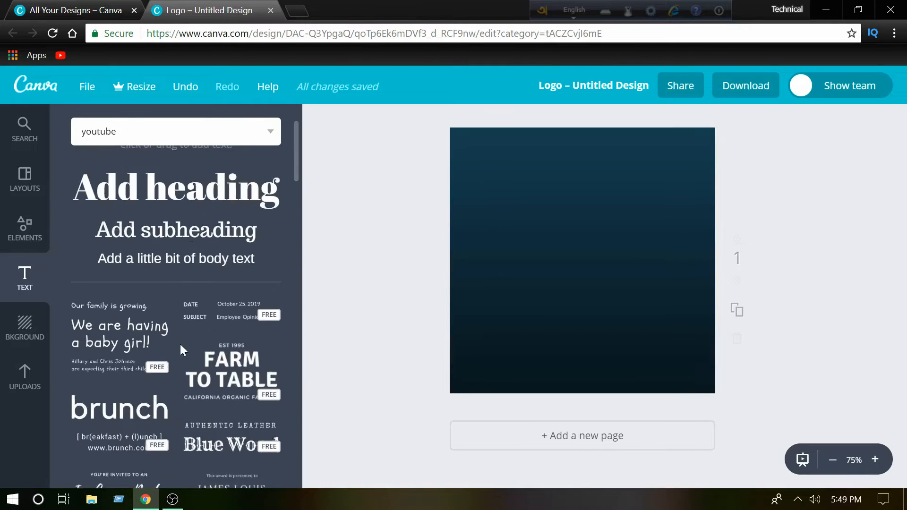
scroll(180, 344, up, 1)
drag(159, 214, 621, 308)
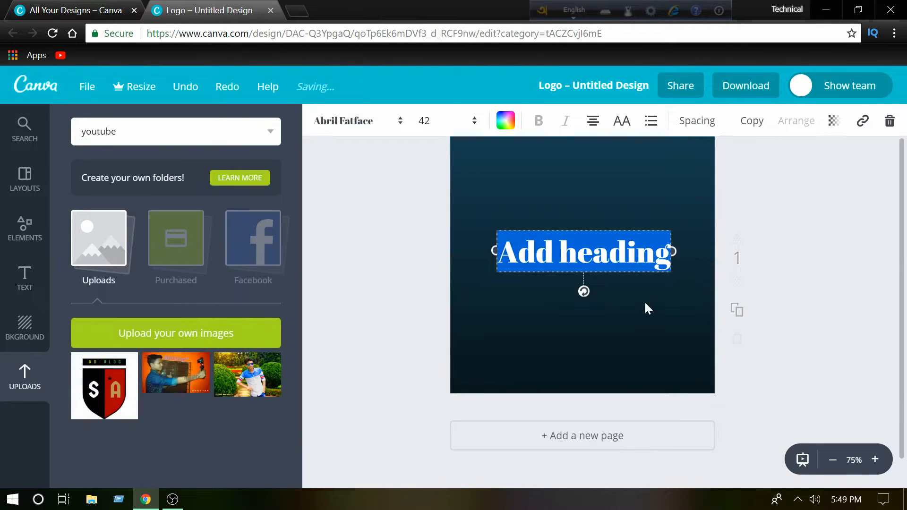
click(797, 217)
Replace the heading's placeholder text with "technical tube"
double_click(610, 257)
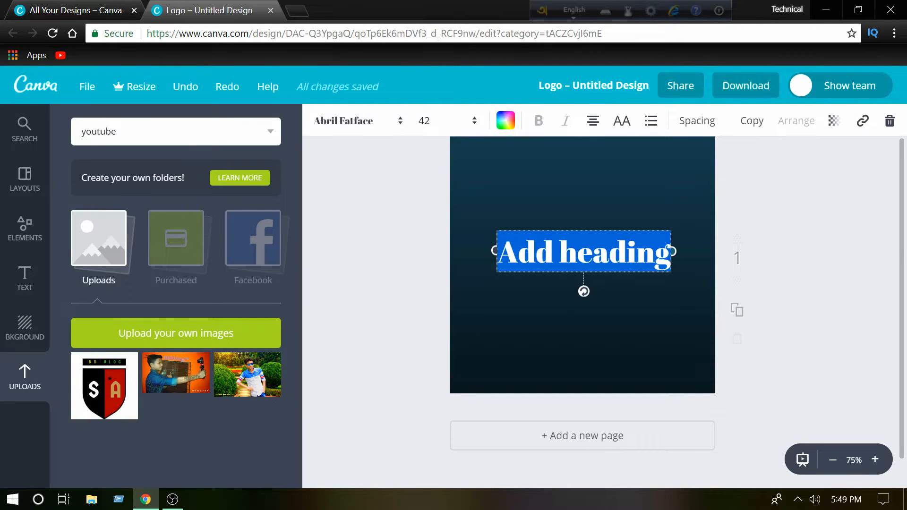
click(654, 251)
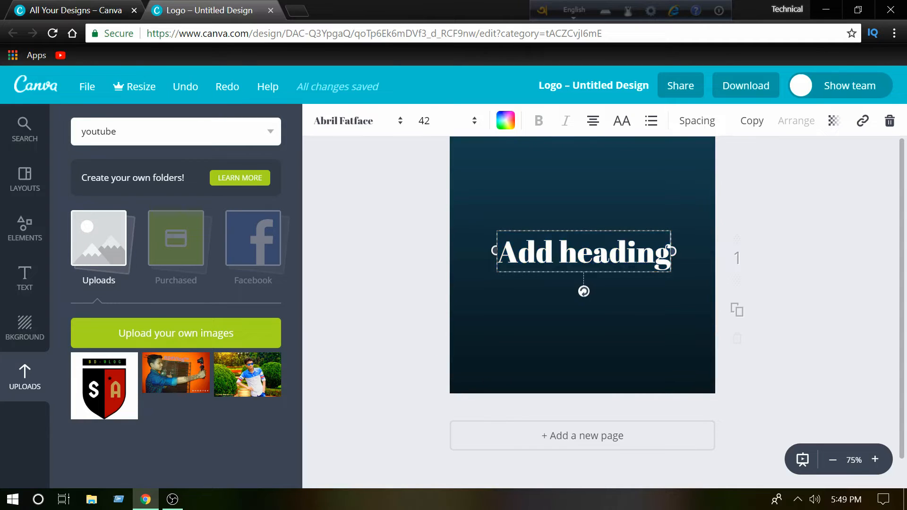
key(BackSpace)
key(BackSpace)
key(BackSpace)
key(BackSpace)
key(BackSpace)
key(BackSpace)
key(BackSpace)
key(BackSpace)
key(BackSpace)
key(BackSpace)
key(BackSpace)
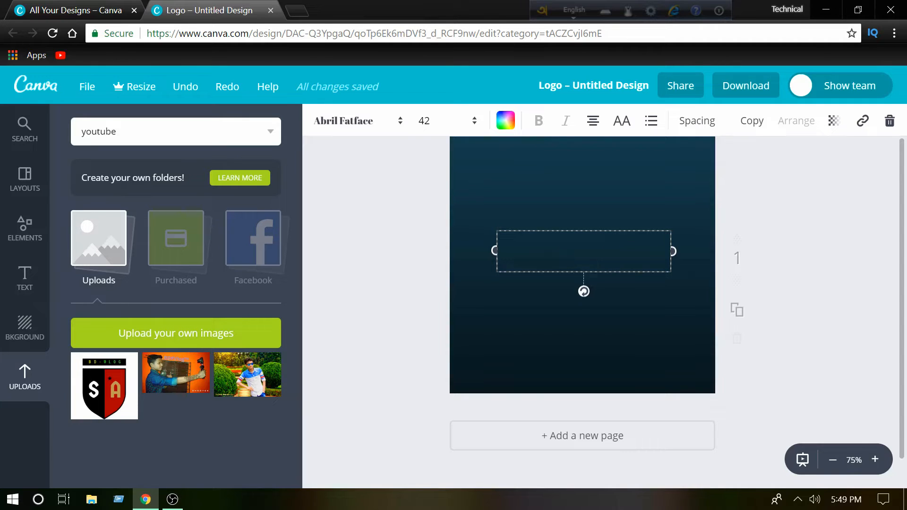
text(tech)
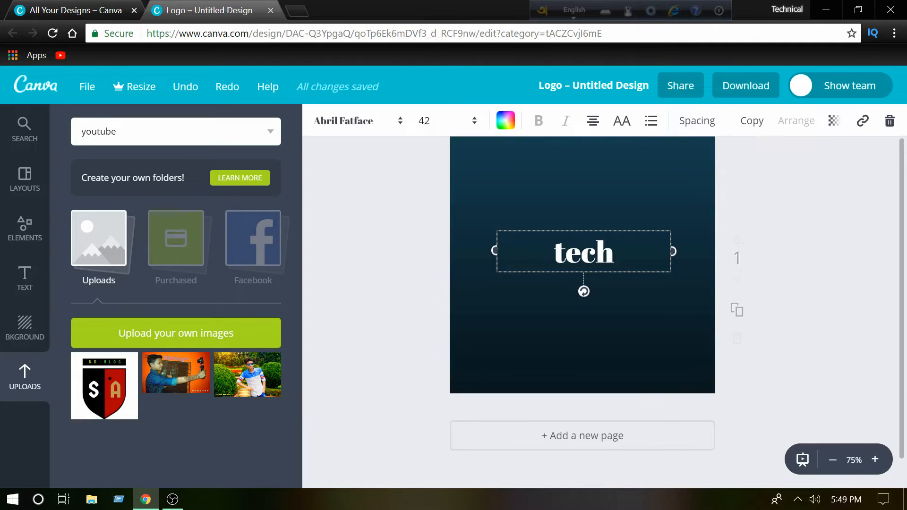
text(nical)
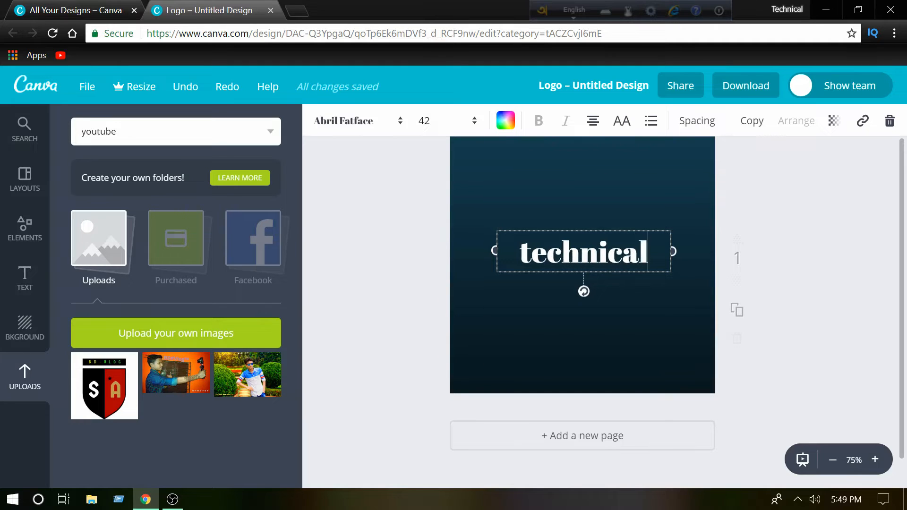
text( tube)
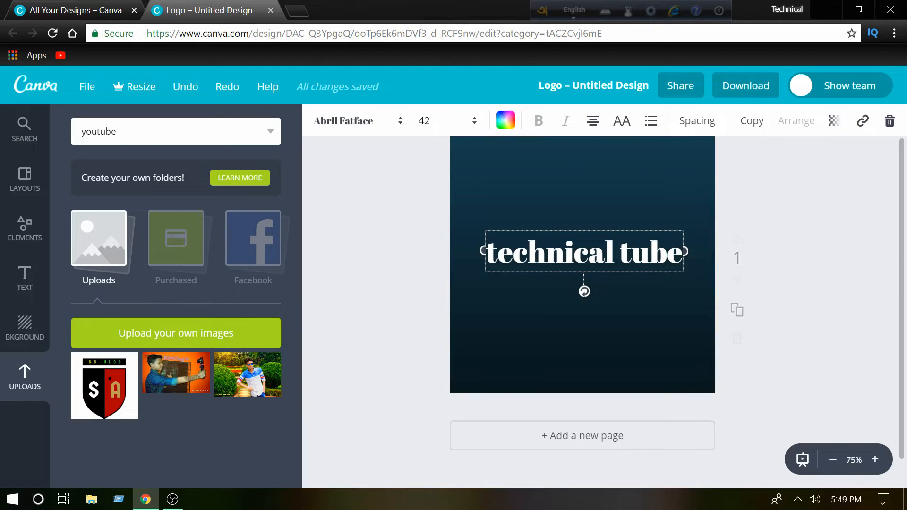
key(Escape)
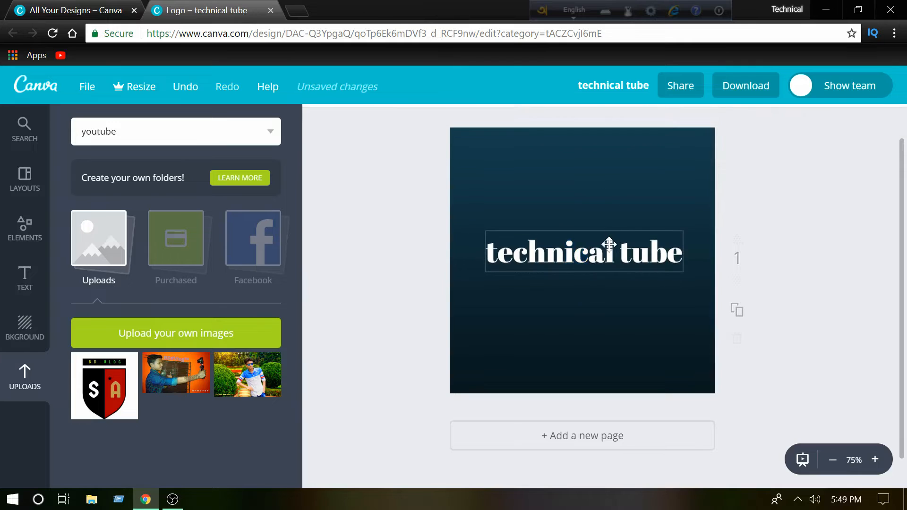
Recolor the "technical tube" heading with a custom pale yellow-green
mouse_move(590, 253)
mouse_down()
mouse_move(580, 225)
mouse_move(592, 255)
mouse_up()
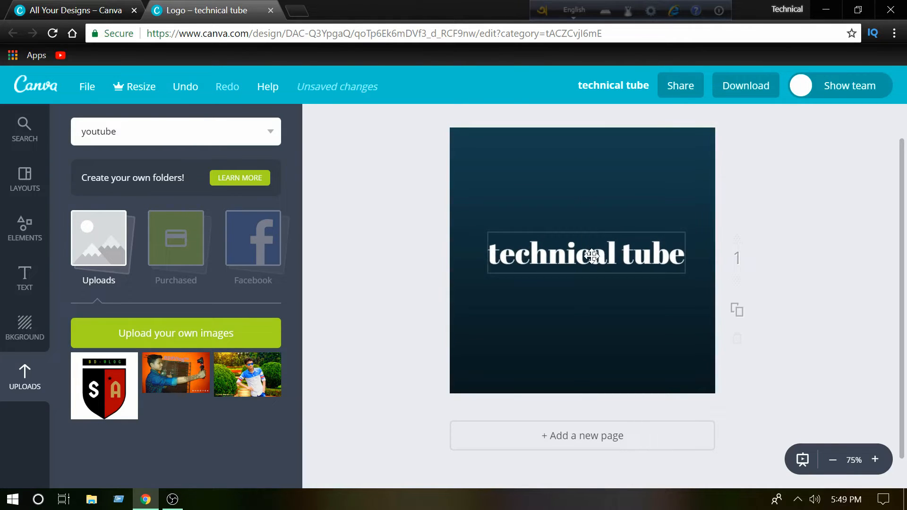
click(592, 256)
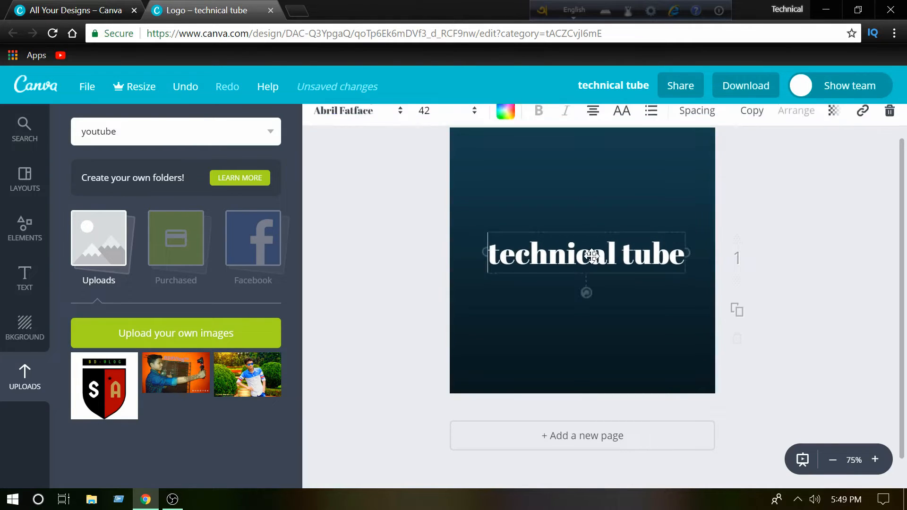
click(507, 120)
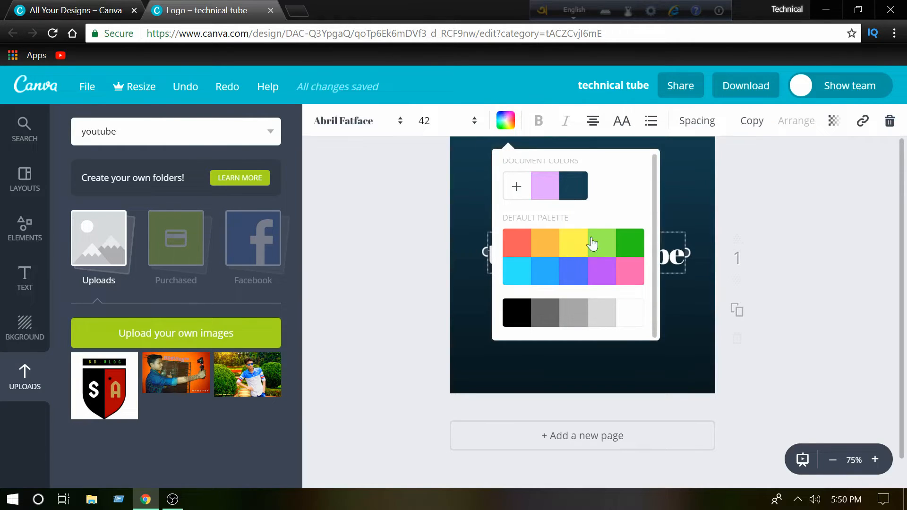
click(517, 186)
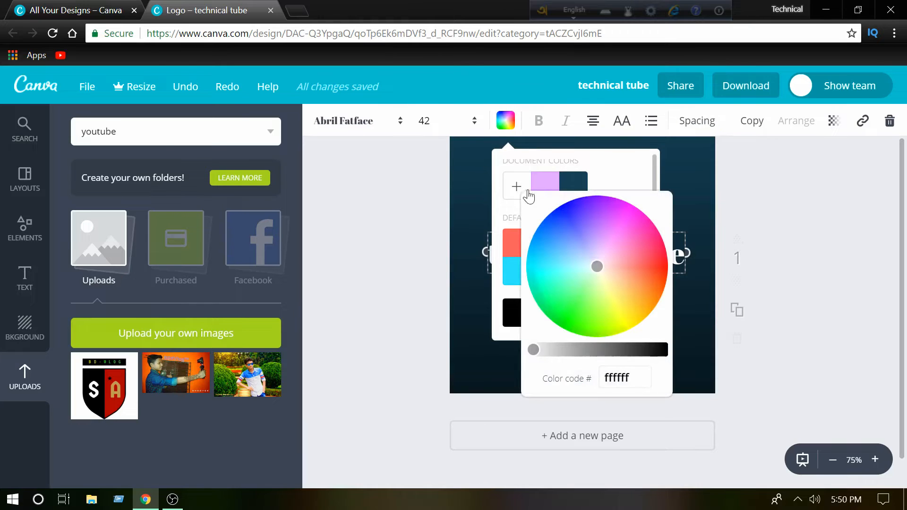
drag(581, 255, 603, 282)
click(771, 224)
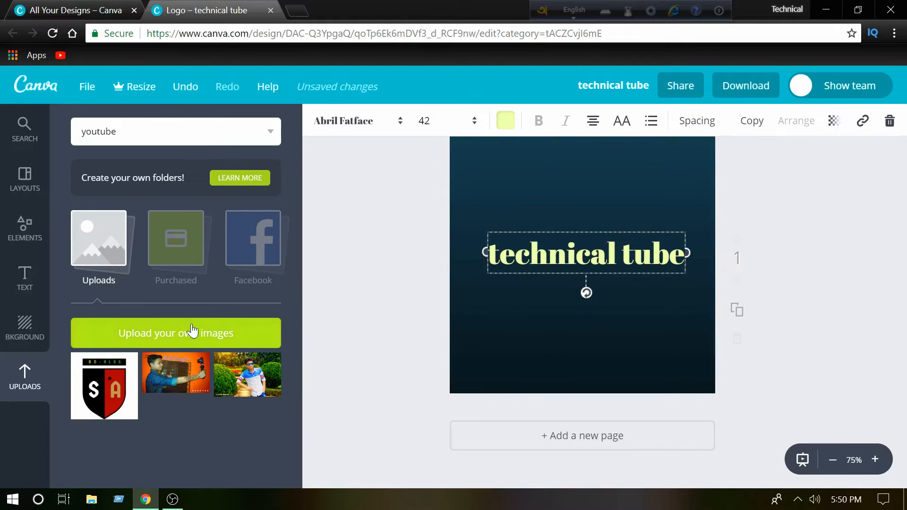
Undo the heading's color change and its earlier edits until only the gradient background remains
click(180, 88)
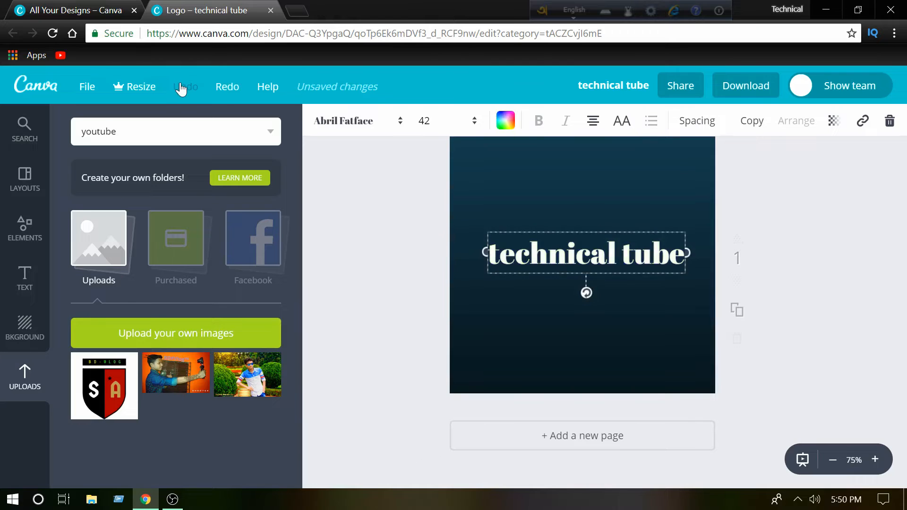
click(181, 89)
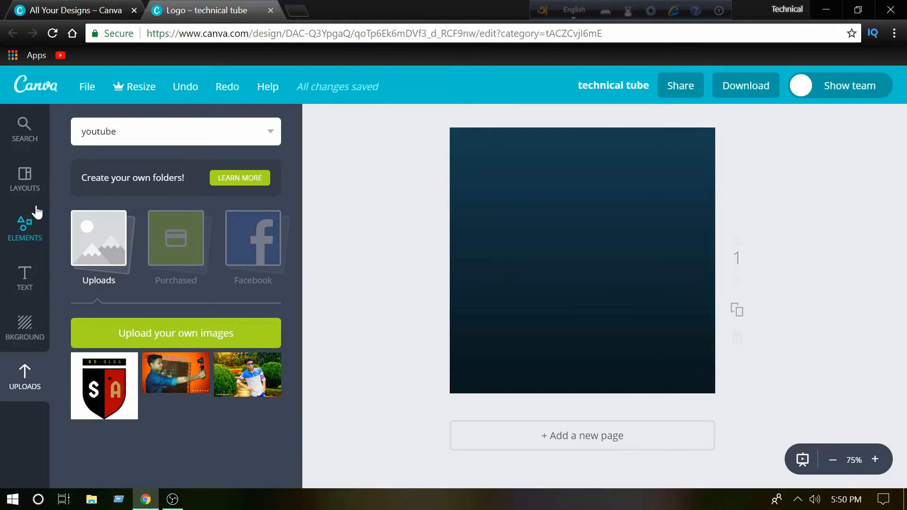
Browse the ready-made Canva logo layouts for a suitable design
click(23, 184)
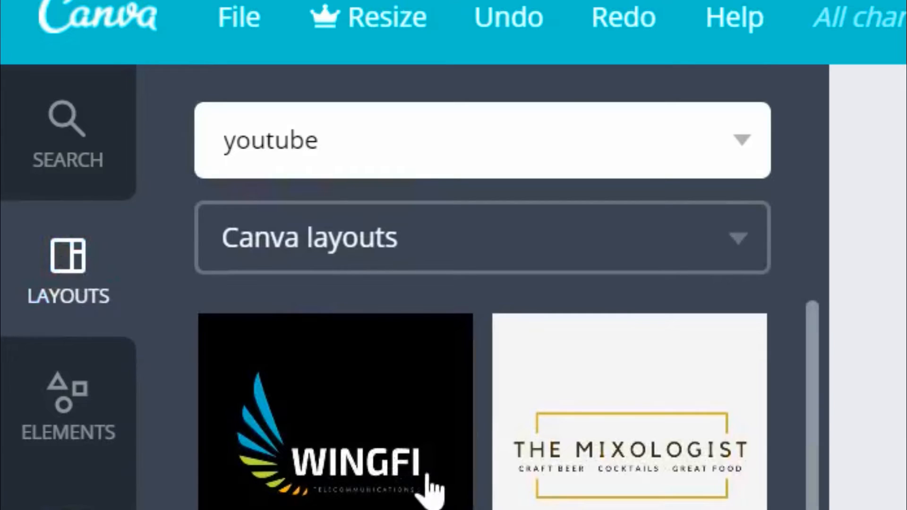
scroll(506, 504, down, 4)
scroll(539, 501, up, 4)
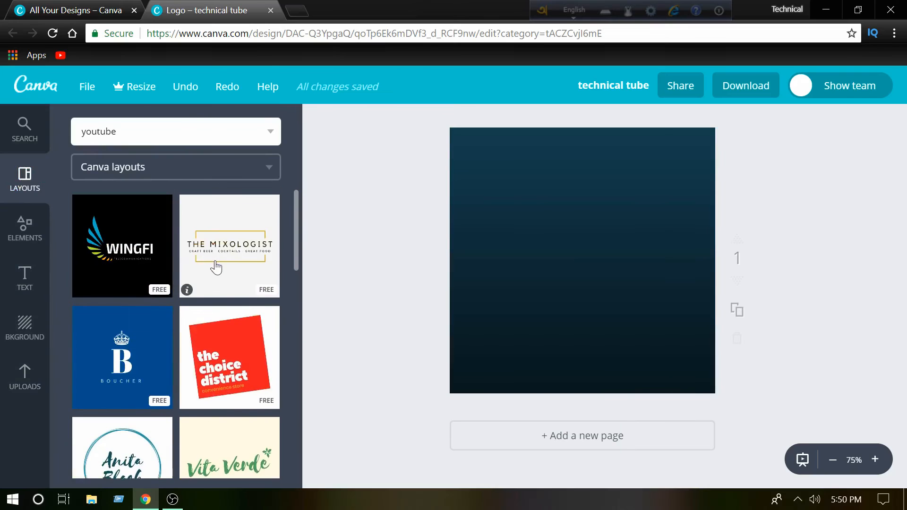
scroll(221, 268, down, 7)
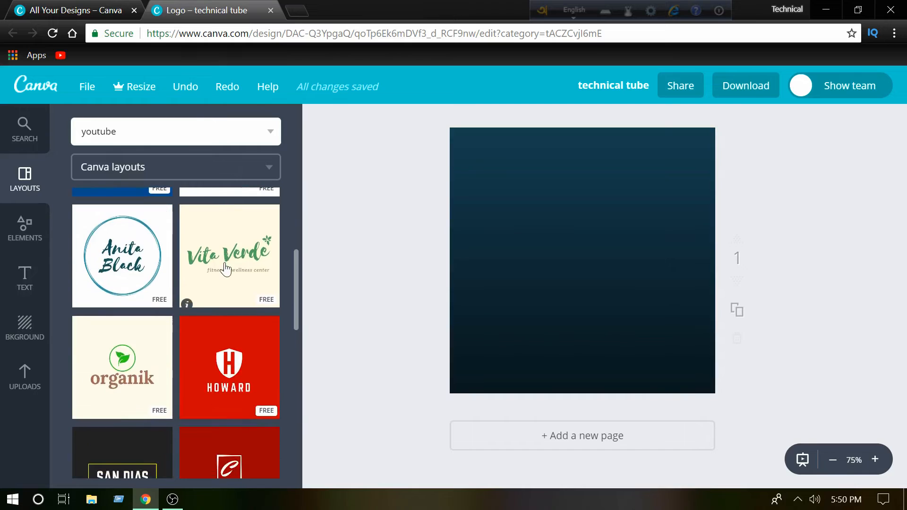
scroll(225, 268, up, 5)
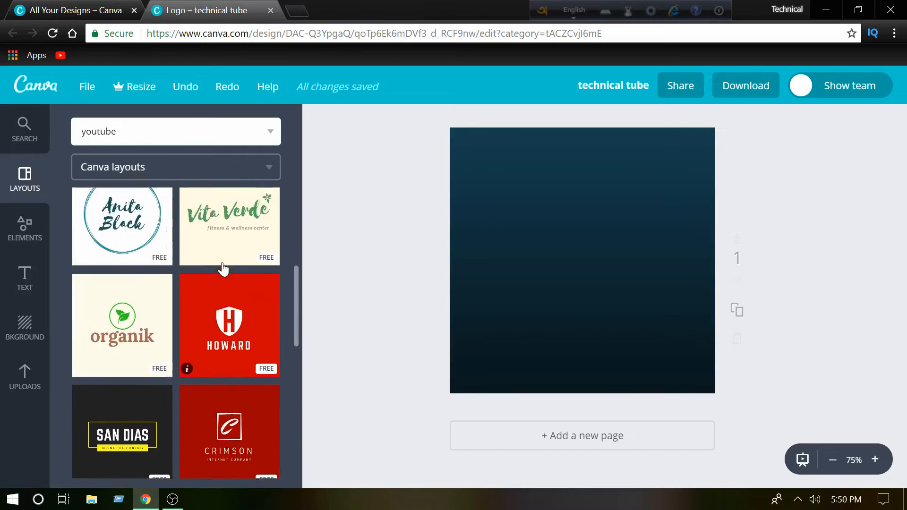
scroll(223, 269, up, 1)
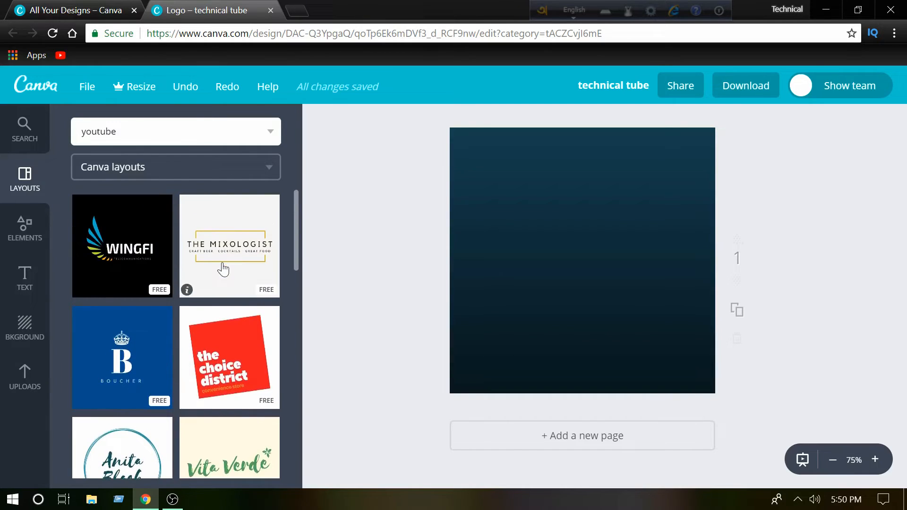
scroll(223, 270, down, 12)
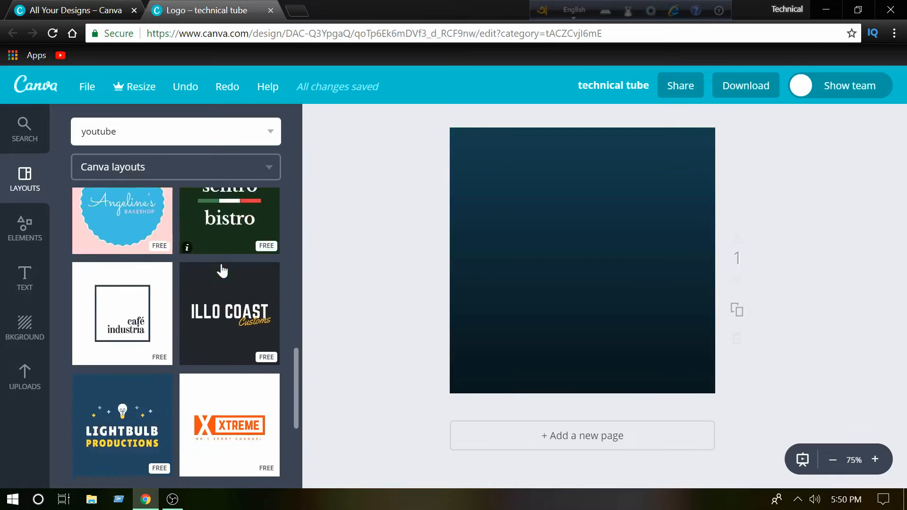
scroll(222, 272, down, 8)
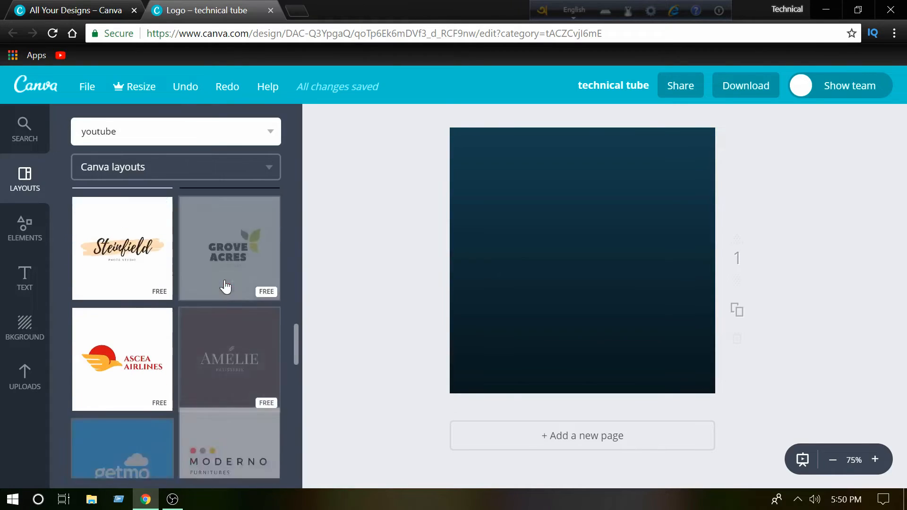
scroll(225, 286, down, 10)
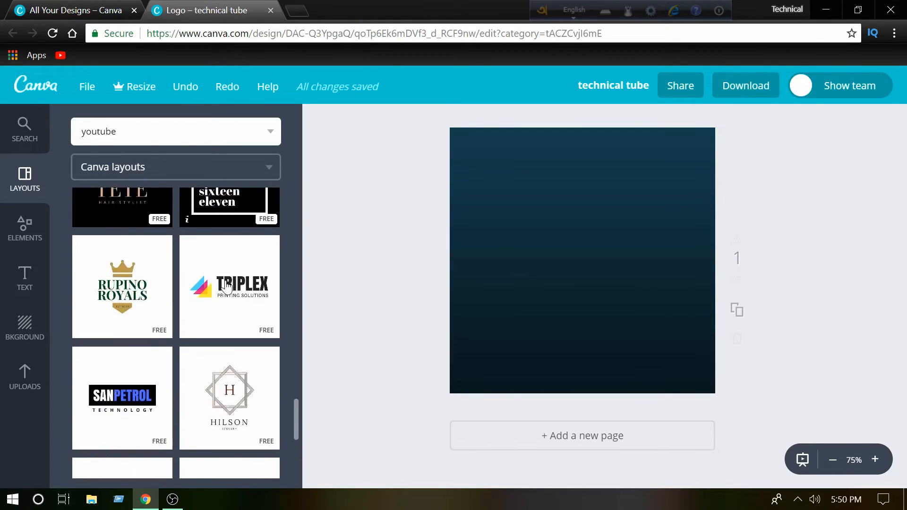
scroll(225, 288, down, 5)
scroll(223, 239, up, 2)
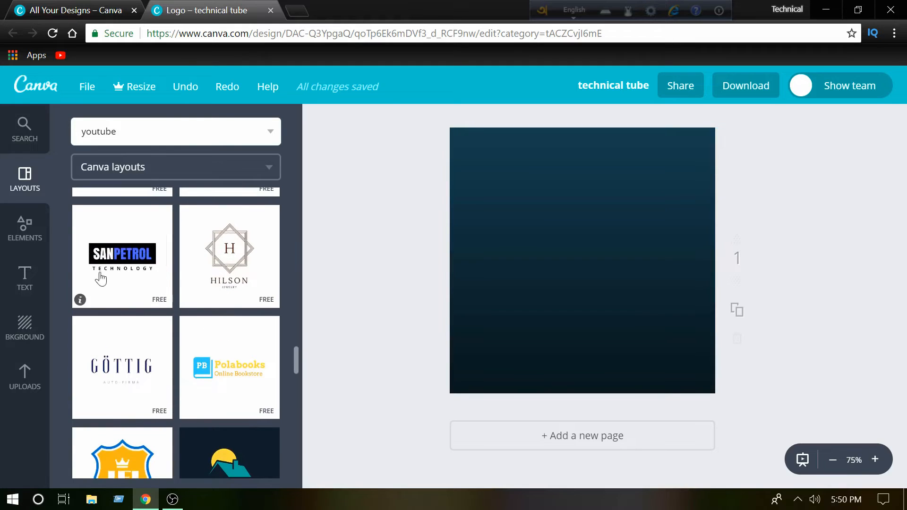
scroll(215, 274, down, 7)
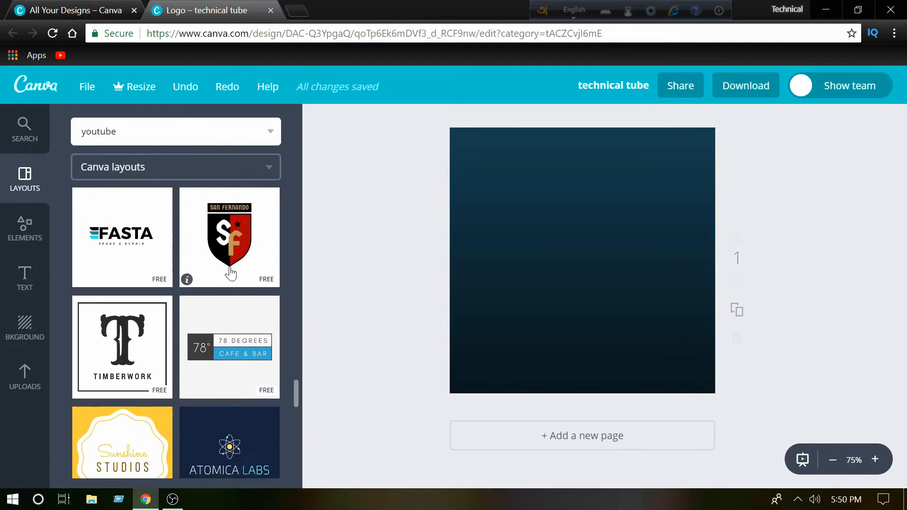
scroll(208, 345, down, 2)
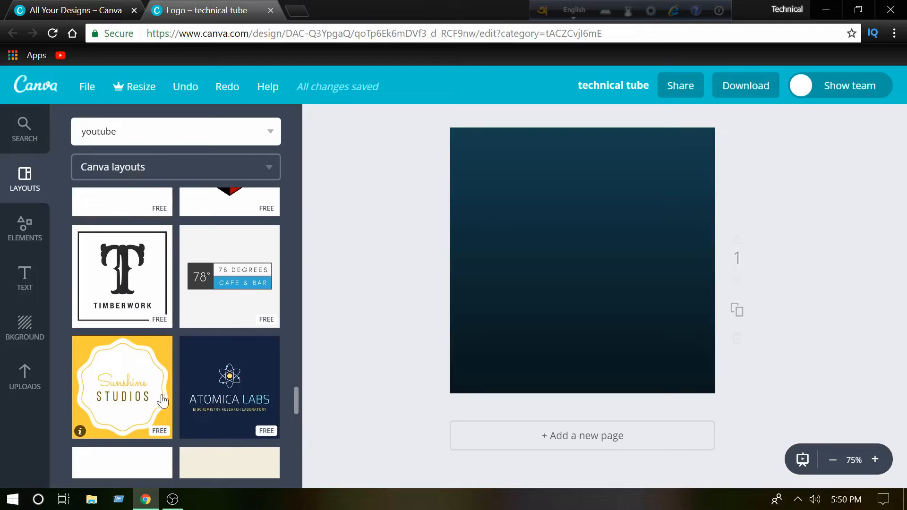
scroll(162, 401, down, 10)
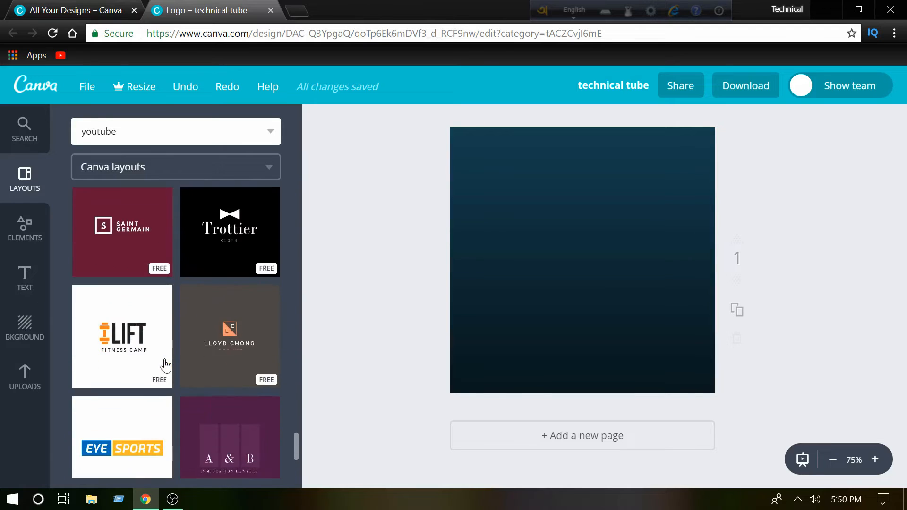
scroll(175, 331, up, 15)
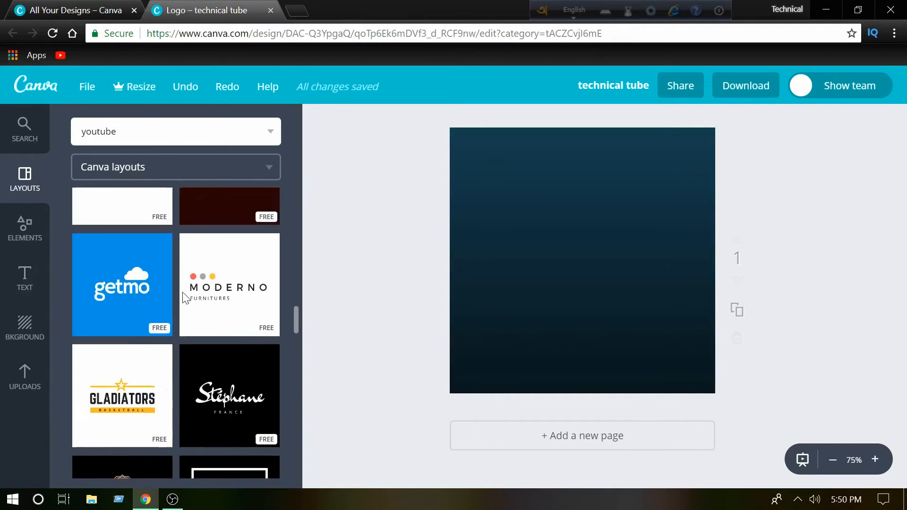
scroll(185, 298, up, 10)
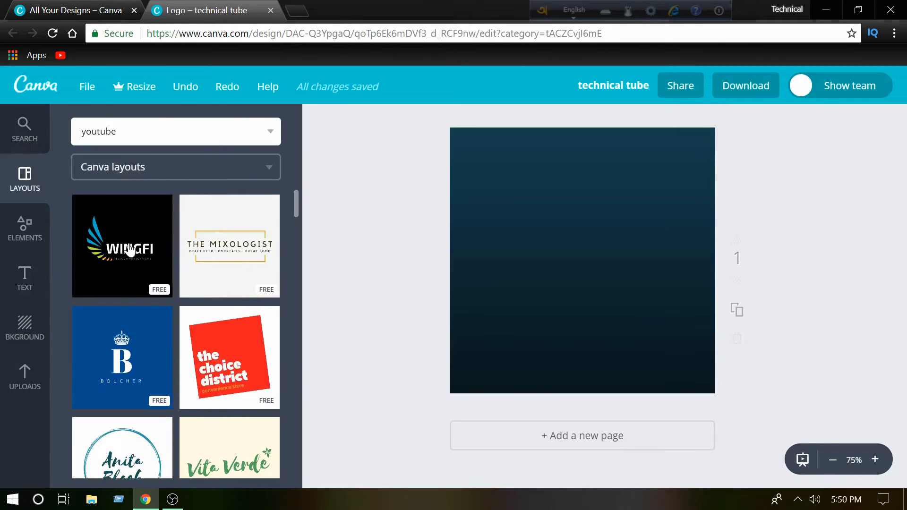
Apply the free WINGFI layout to the logo page, replacing its existing content
drag(130, 250, 690, 263)
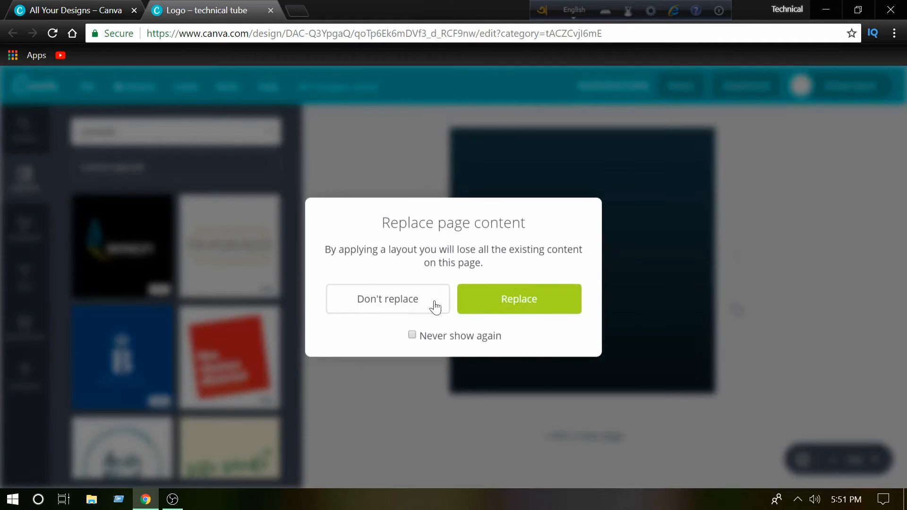
click(404, 302)
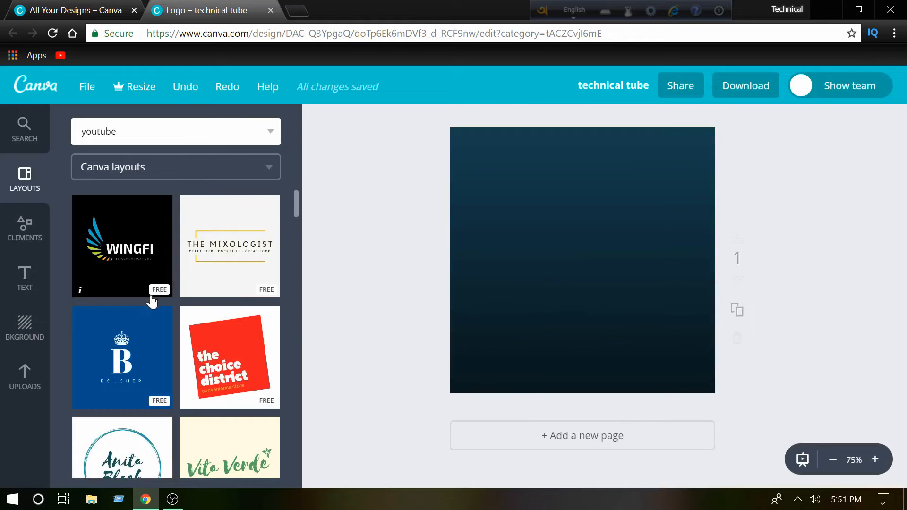
drag(130, 255, 584, 233)
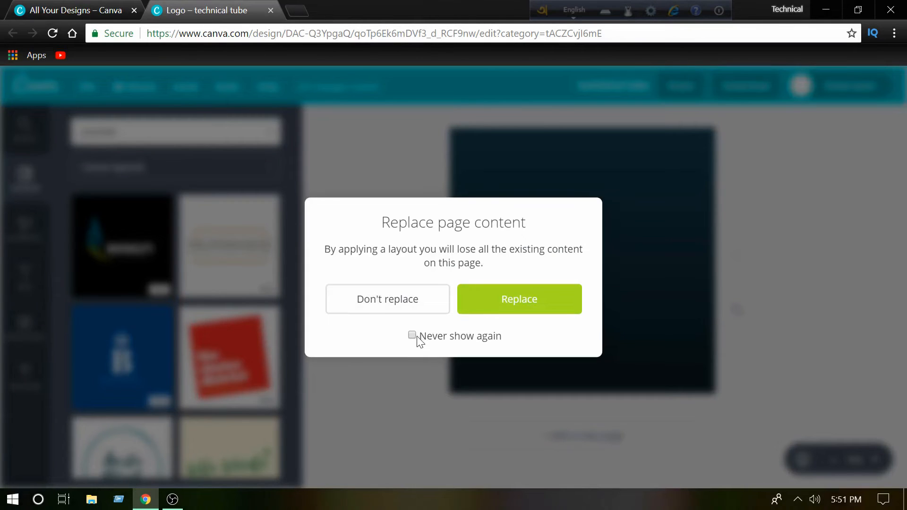
click(503, 307)
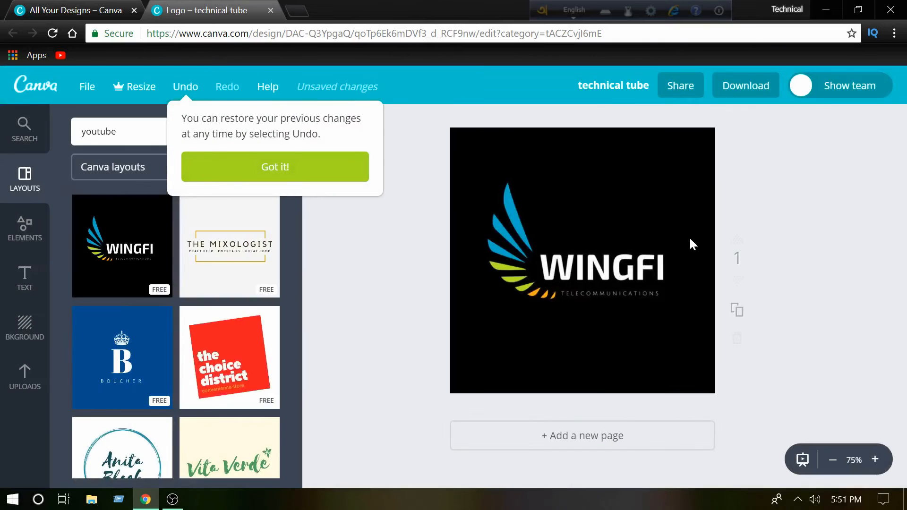
click(270, 168)
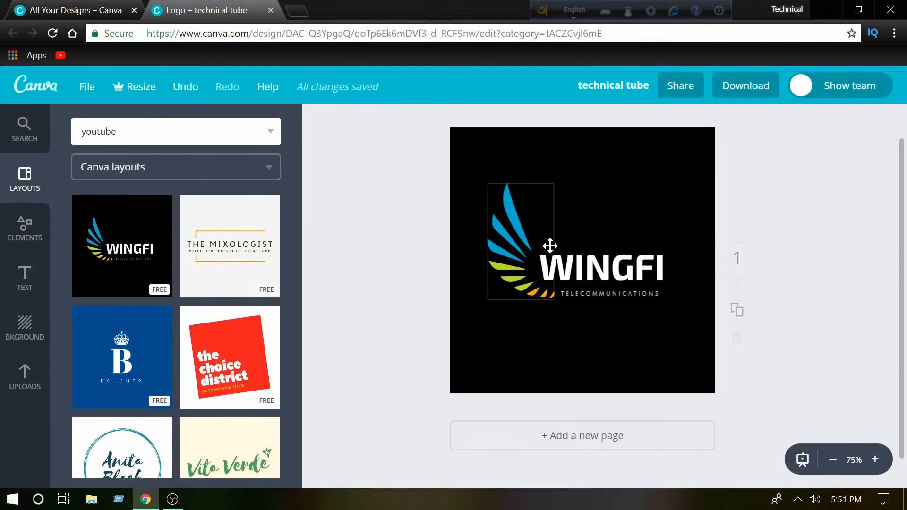
Move the WINGFI text slightly higher above the TELECOMMUNICATIONS line
click(608, 203)
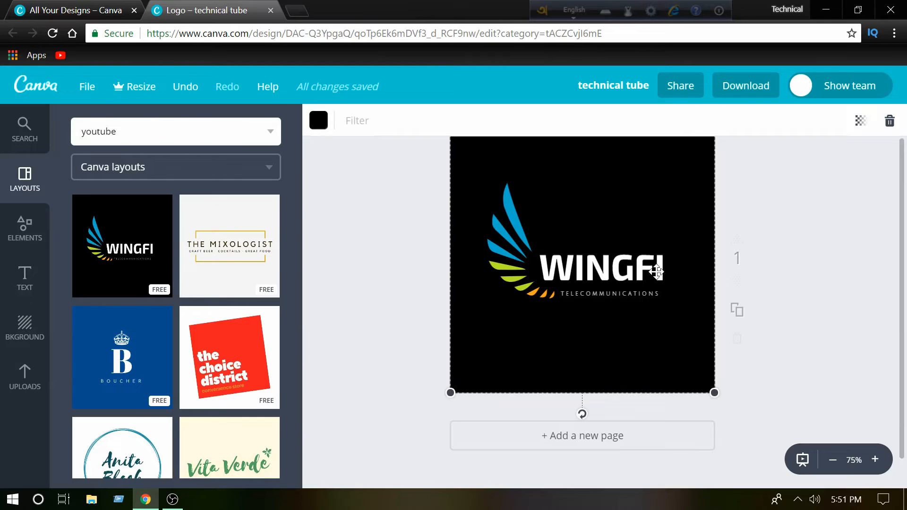
click(594, 263)
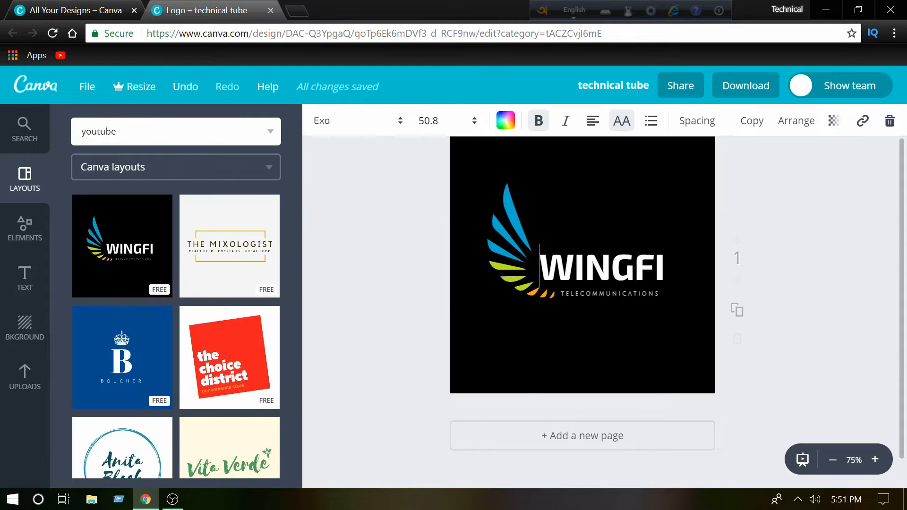
drag(594, 262, 603, 234)
click(668, 226)
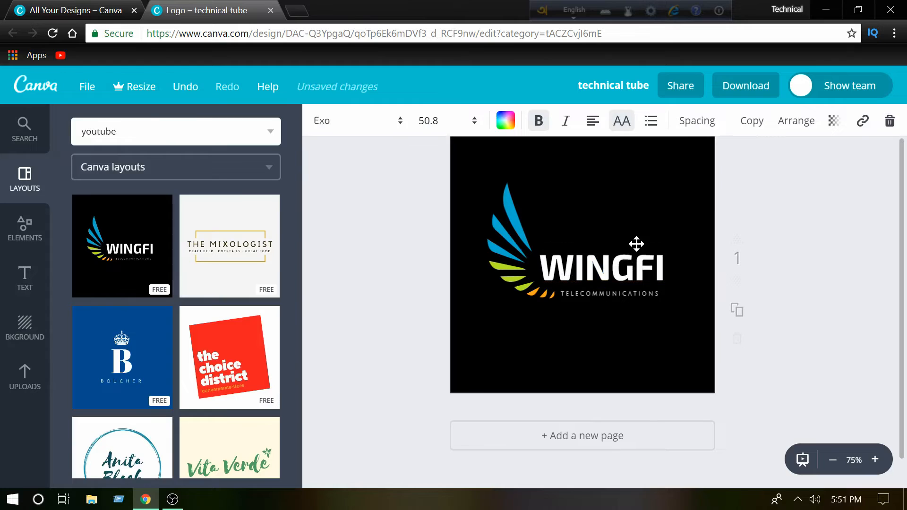
mouse_move(628, 238)
mouse_down()
mouse_move(591, 188)
mouse_move(616, 217)
mouse_move(592, 230)
mouse_move(613, 179)
mouse_move(624, 243)
mouse_up()
Replace the layout's WINGFI text with "HP"
click(621, 266)
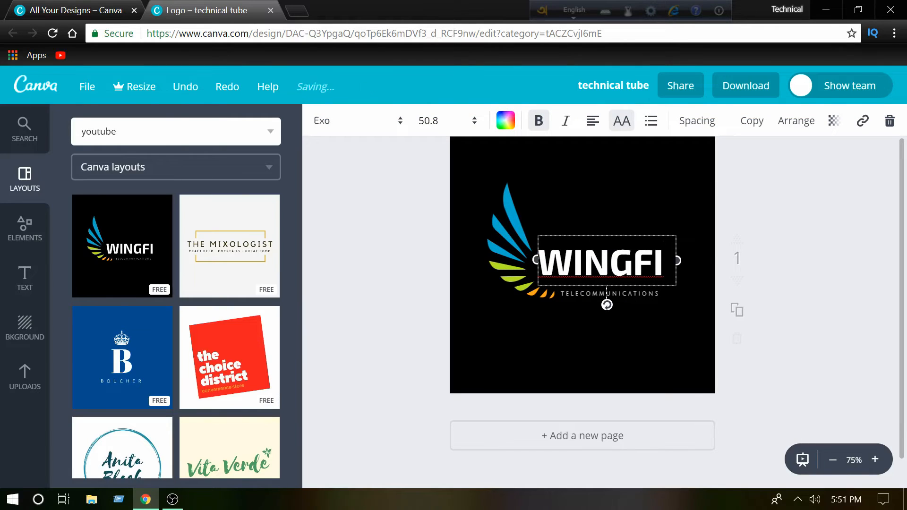
key(BackSpace)
key(BackSpace)
key(BackSpace)
key(BackSpace)
key(BackSpace)
key(BackSpace)
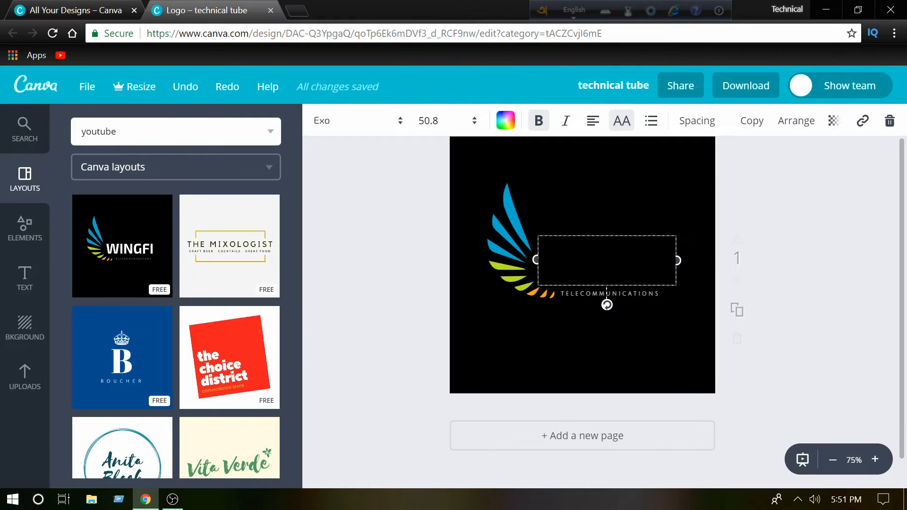
text(H)
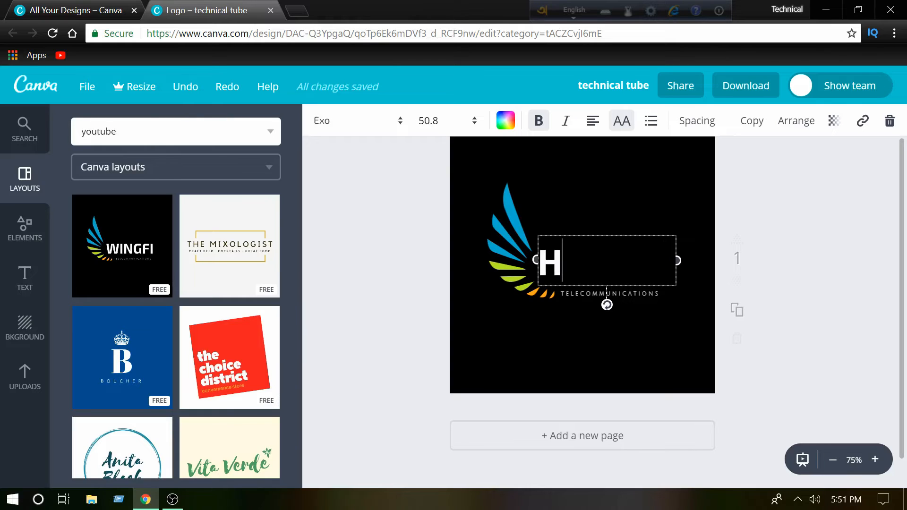
text(P)
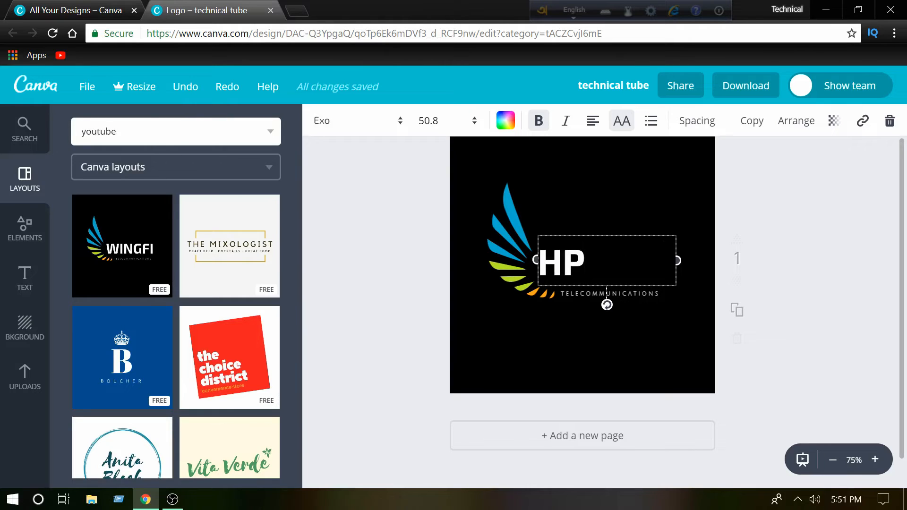
click(682, 162)
click(587, 267)
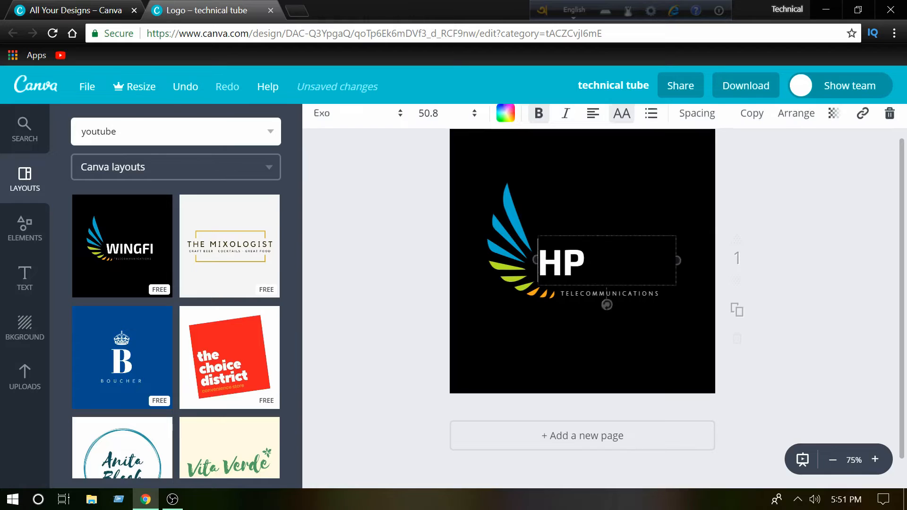
click(505, 121)
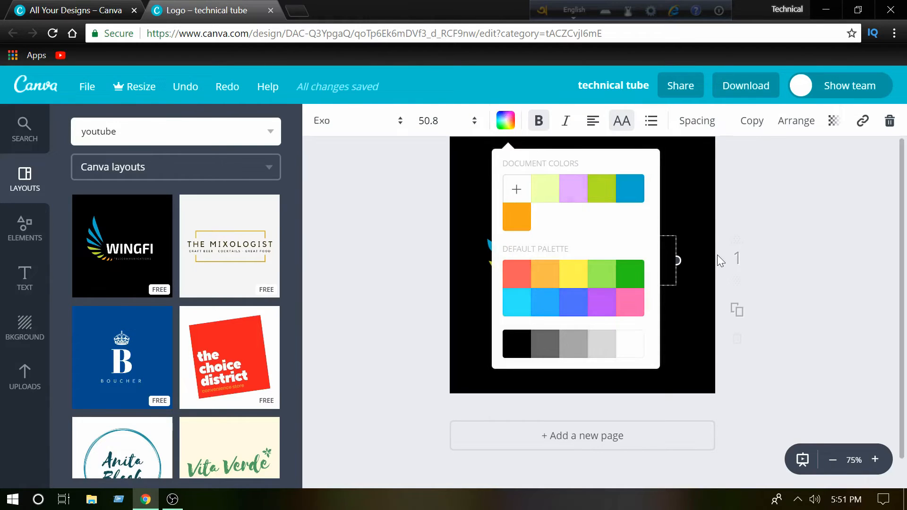
click(744, 210)
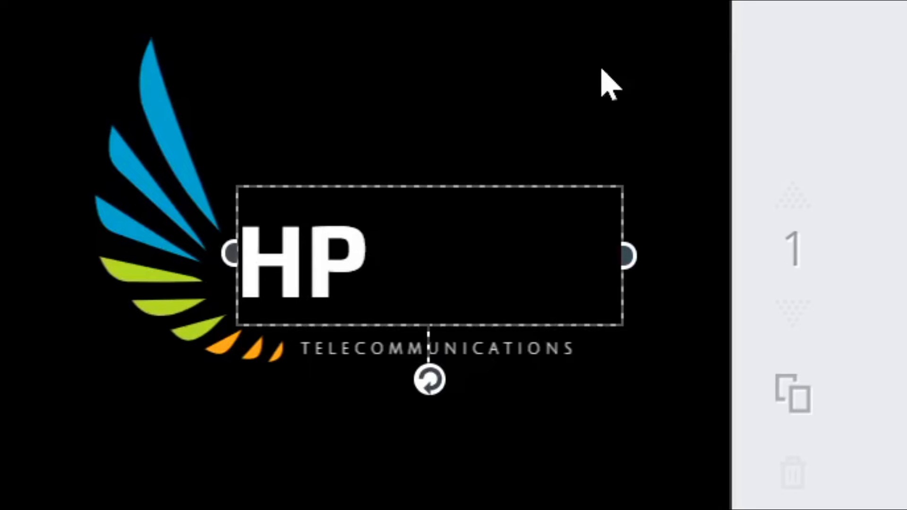
click(601, 81)
Replace the TELECOMMUNICATIONS line under HP with the channel owner's full name
click(543, 353)
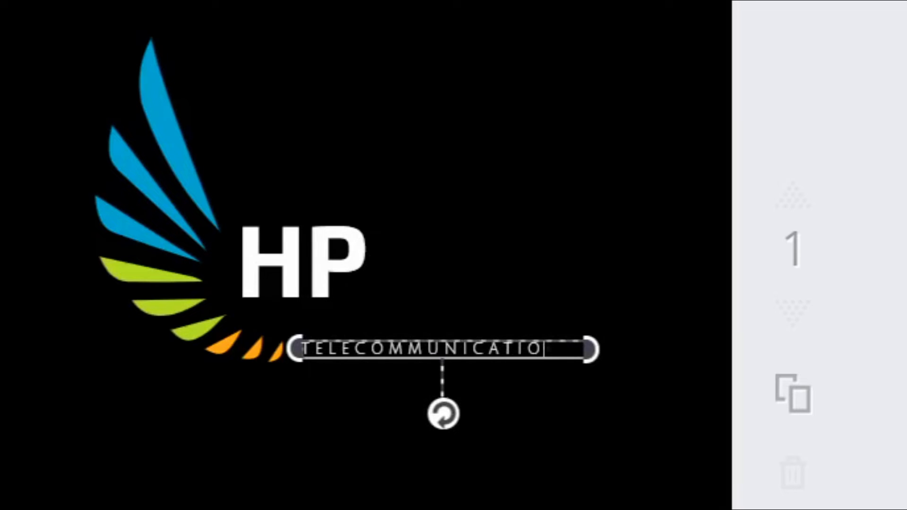
key(BackSpace)
key(BackSpace)
key(BackSpace)
key(BackSpace)
key(BackSpace)
key(BackSpace)
key(BackSpace)
key(BackSpace)
key(BackSpace)
key(BackSpace)
key(BackSpace)
key(BackSpace)
key(BackSpace)
key(BackSpace)
key(BackSpace)
key(BackSpace)
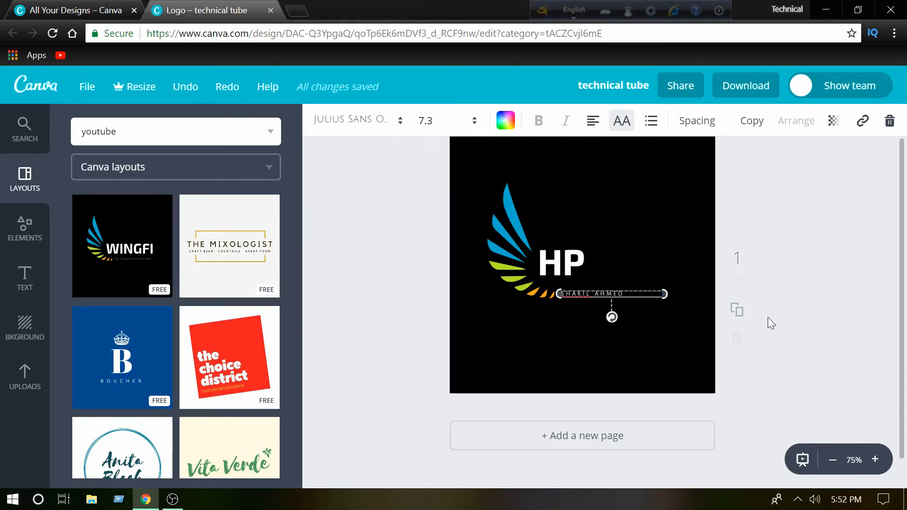
click(798, 316)
click(591, 293)
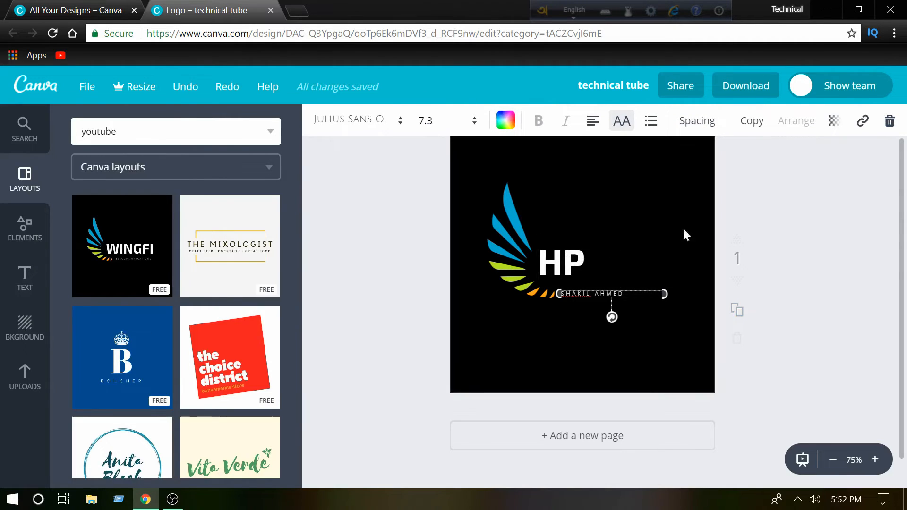
click(766, 203)
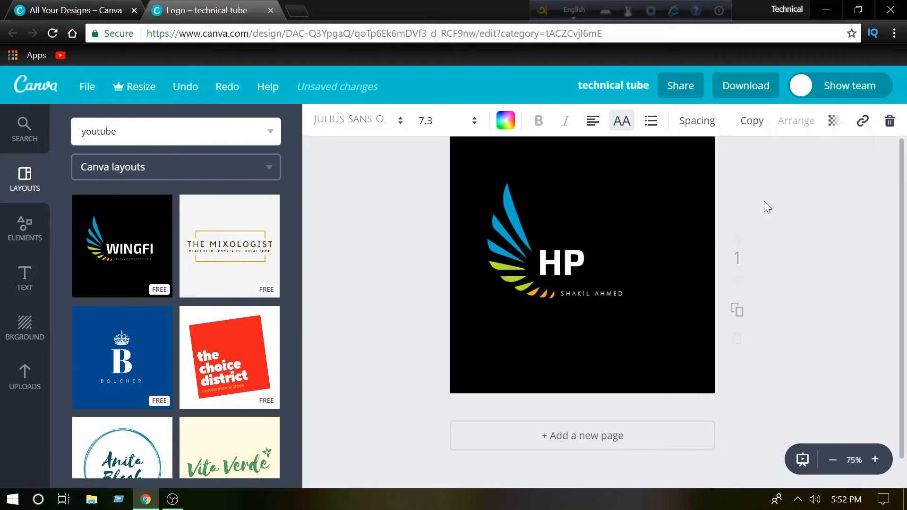
Remove the bold formatting from the HP text
click(606, 273)
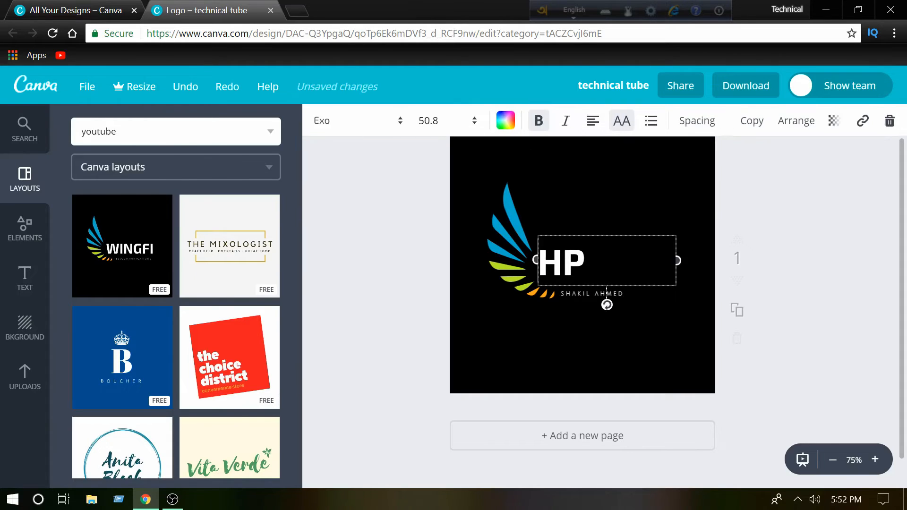
click(541, 121)
click(540, 121)
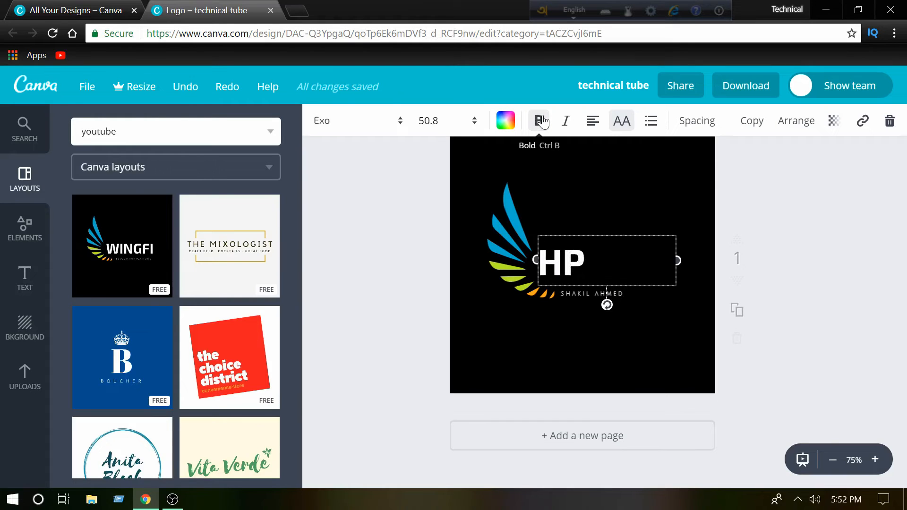
click(541, 121)
click(542, 122)
click(541, 123)
Try italic formatting on the HP text and switch it back off
click(567, 124)
click(567, 125)
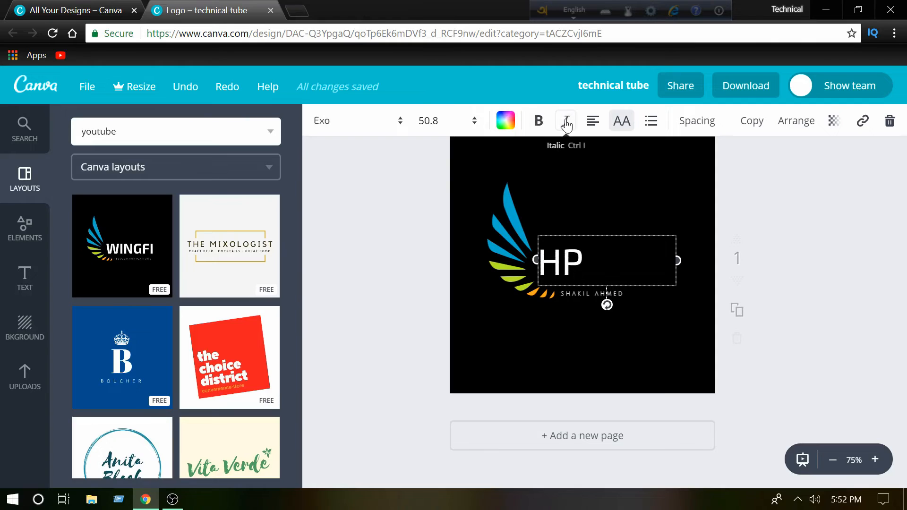
click(567, 124)
click(567, 124)
Try right and center alignment on the HP text, and return it to left alignment
click(592, 123)
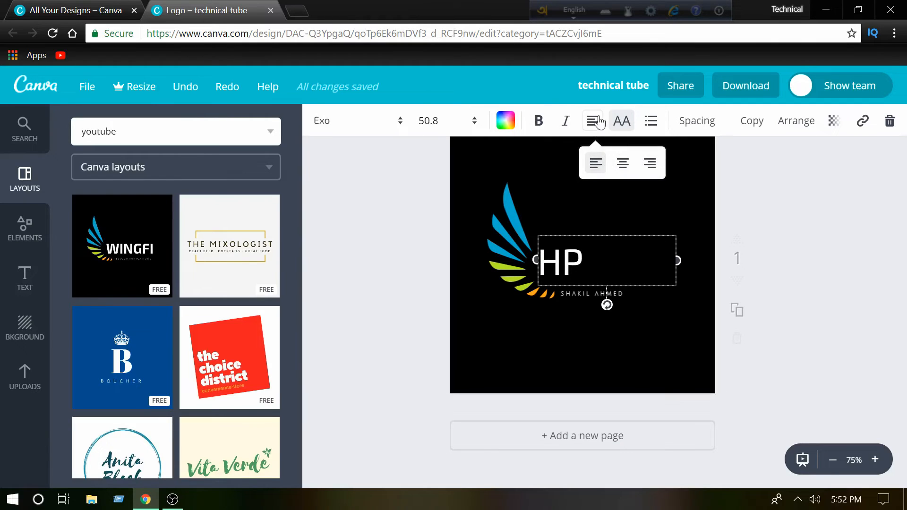
click(645, 170)
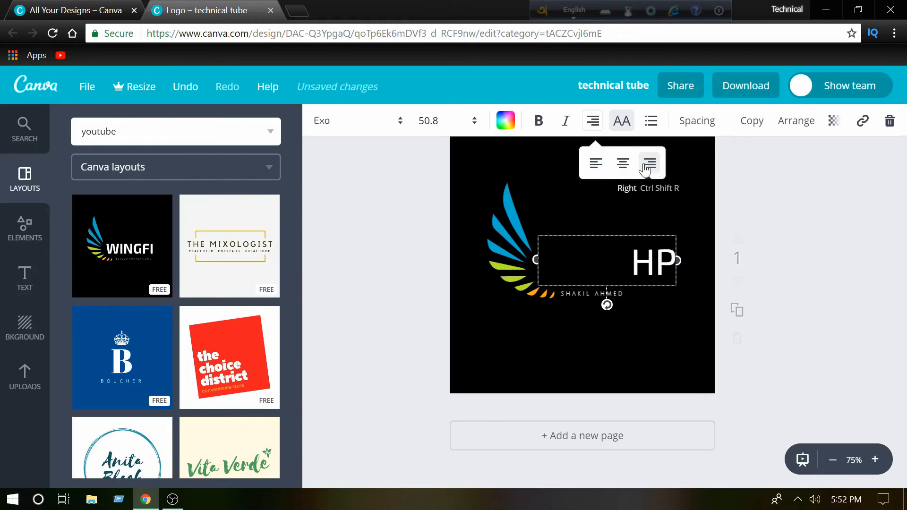
click(593, 164)
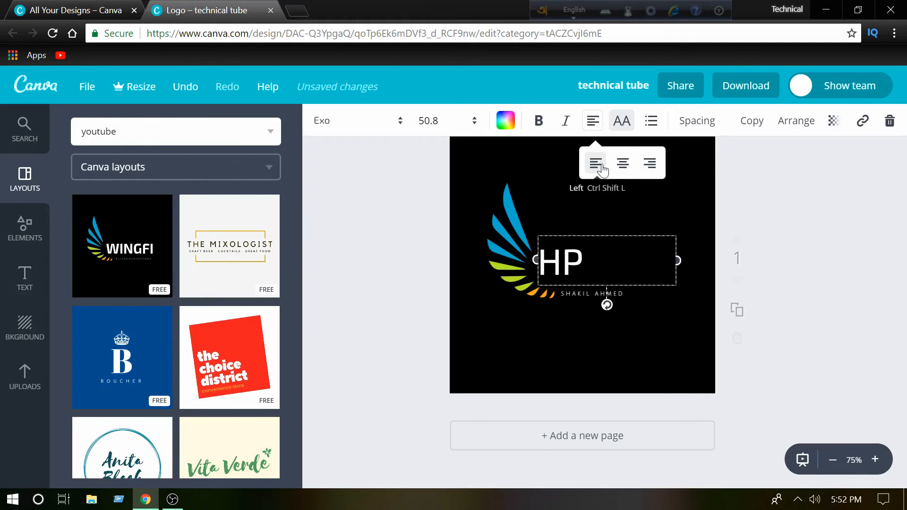
click(620, 166)
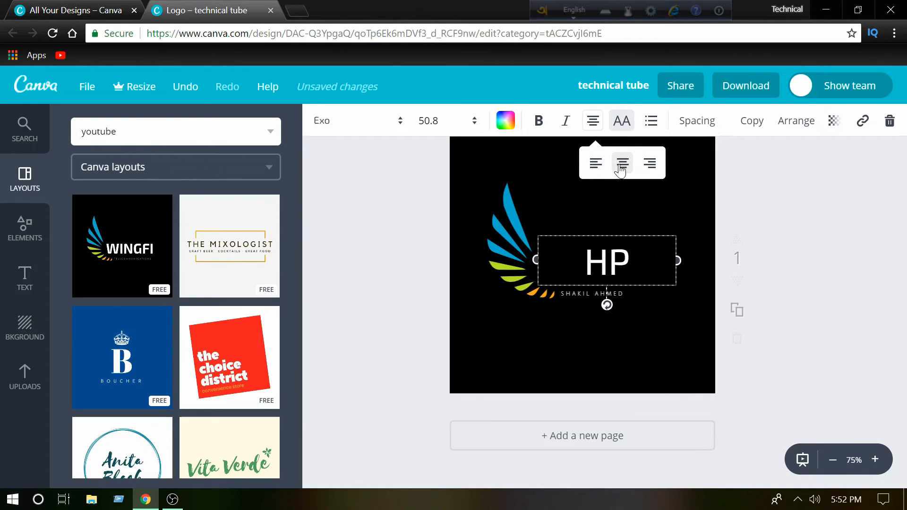
click(595, 163)
Try lowercase letters and a bulleted list on the HP text, and revert both to plain uppercase
click(630, 125)
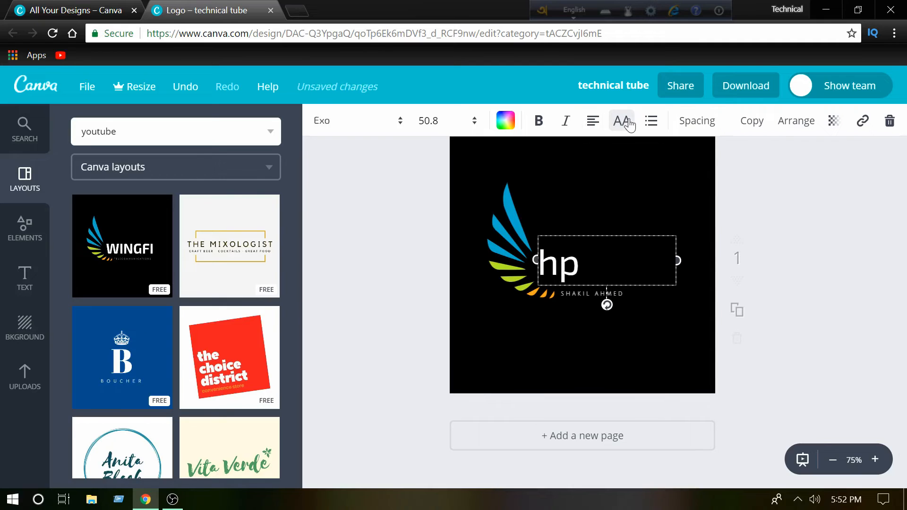
click(630, 125)
click(630, 125)
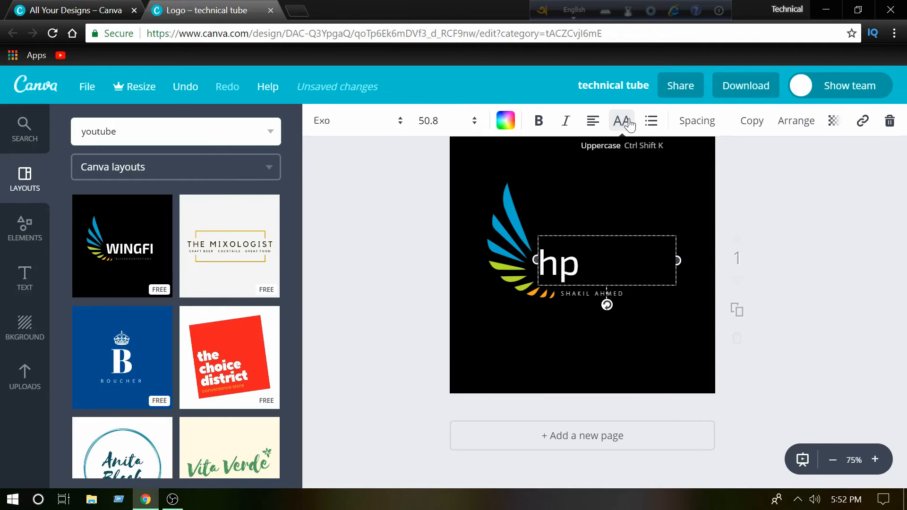
click(630, 124)
click(651, 121)
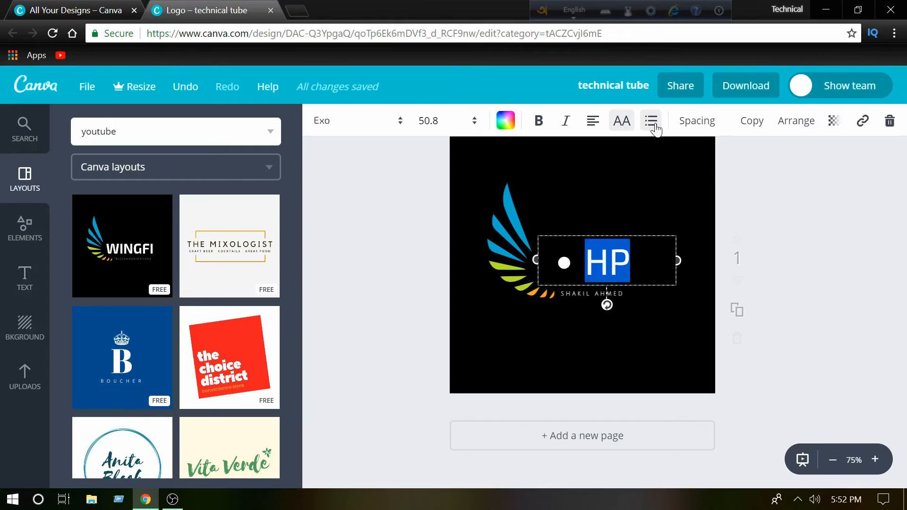
click(651, 121)
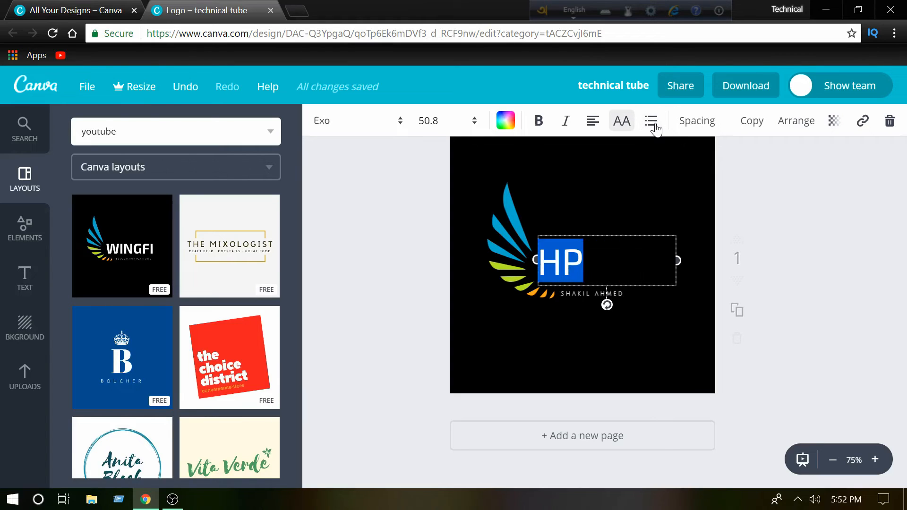
Set the HP text's letter spacing to -190 and its line height to 0.5
click(711, 124)
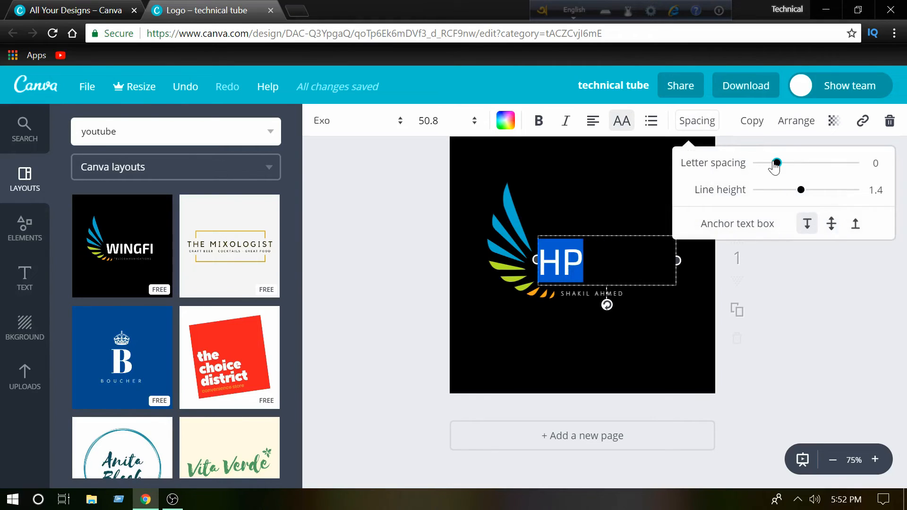
mouse_move(775, 164)
mouse_down()
mouse_move(742, 168)
mouse_move(867, 162)
mouse_move(758, 165)
mouse_up()
drag(797, 191, 754, 191)
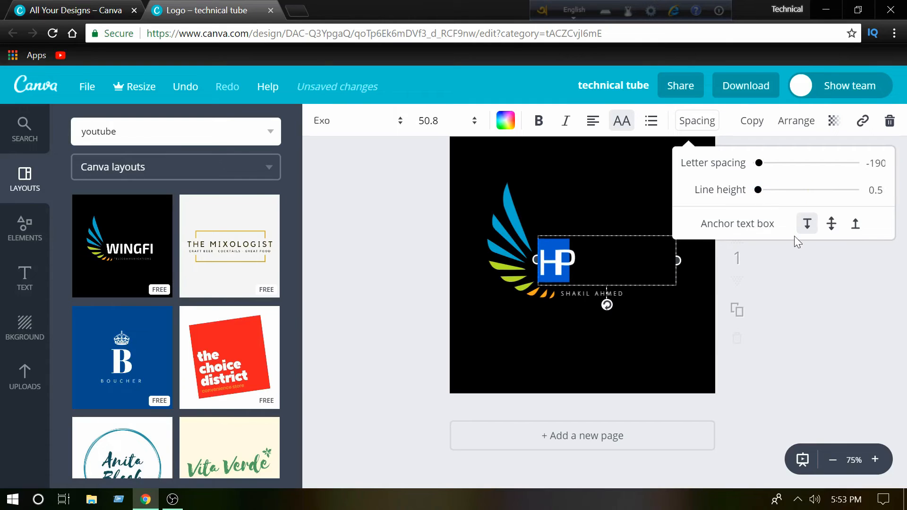
Try adjusting the HP text's transparency and leave it at 100
click(833, 121)
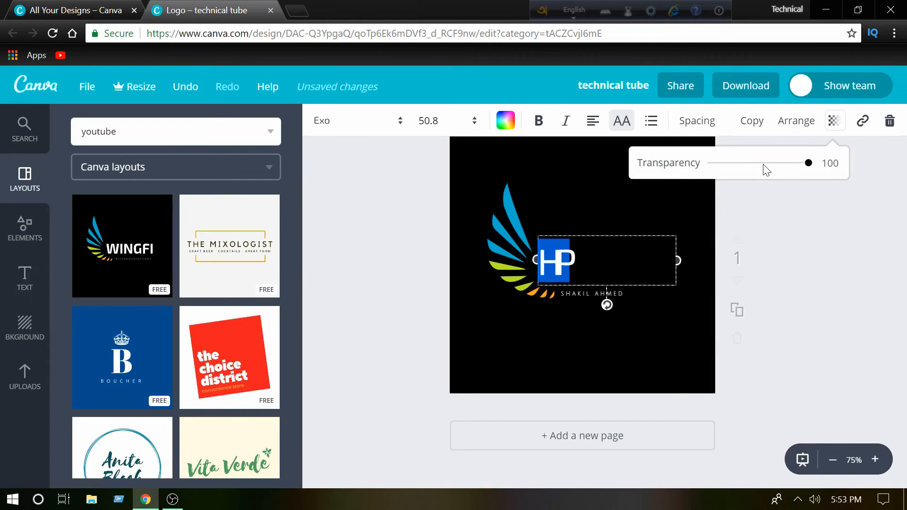
drag(783, 164, 855, 171)
click(855, 172)
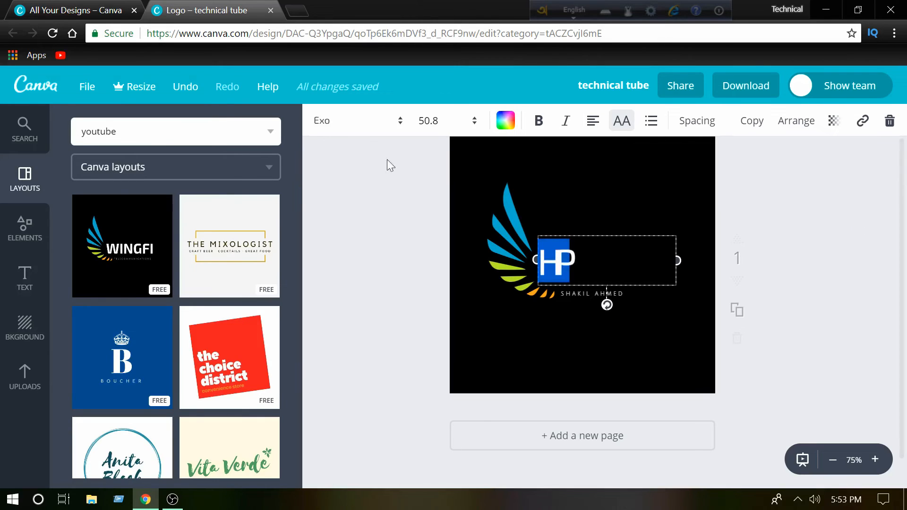
click(366, 290)
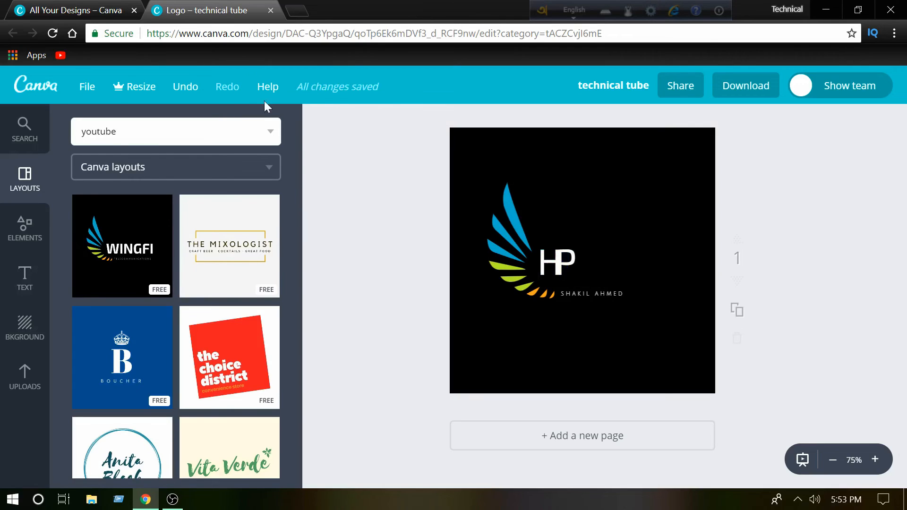
Browse the illustrations offered among the design elements
click(34, 228)
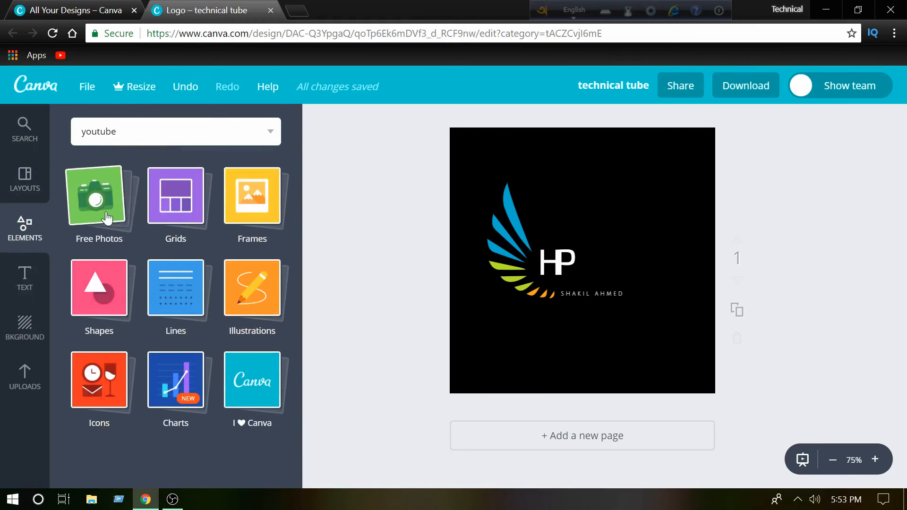
click(252, 314)
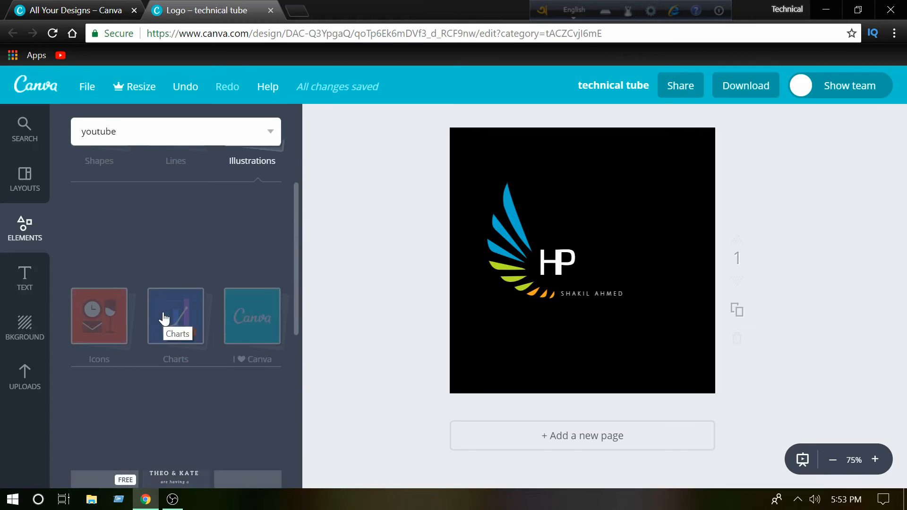
scroll(165, 316, down, 10)
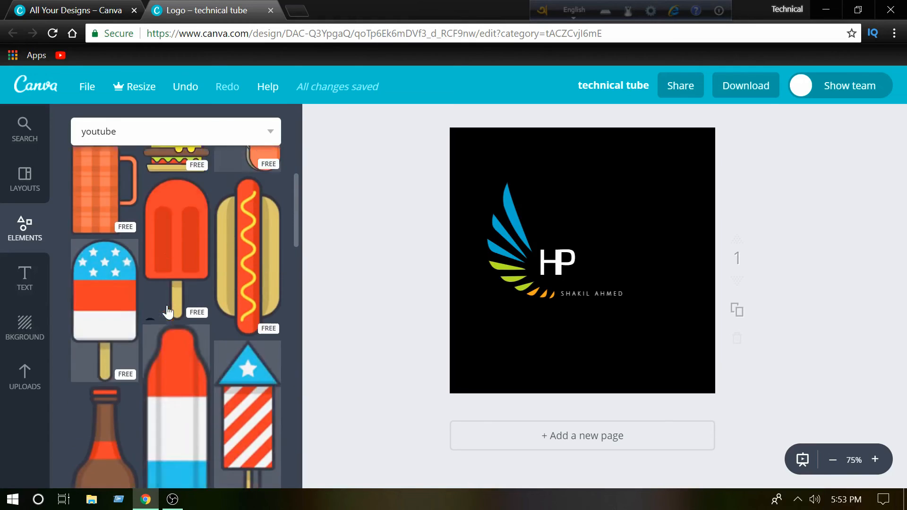
scroll(167, 311, up, 10)
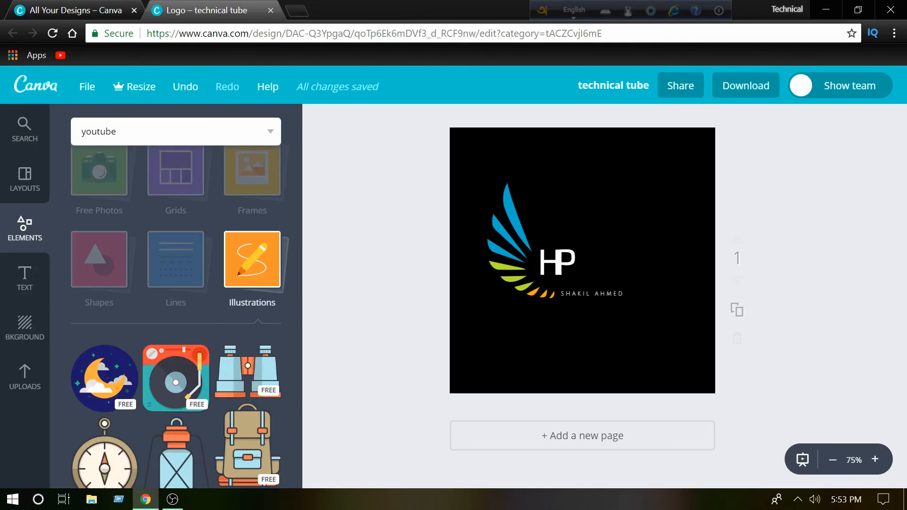
scroll(215, 293, up, 1)
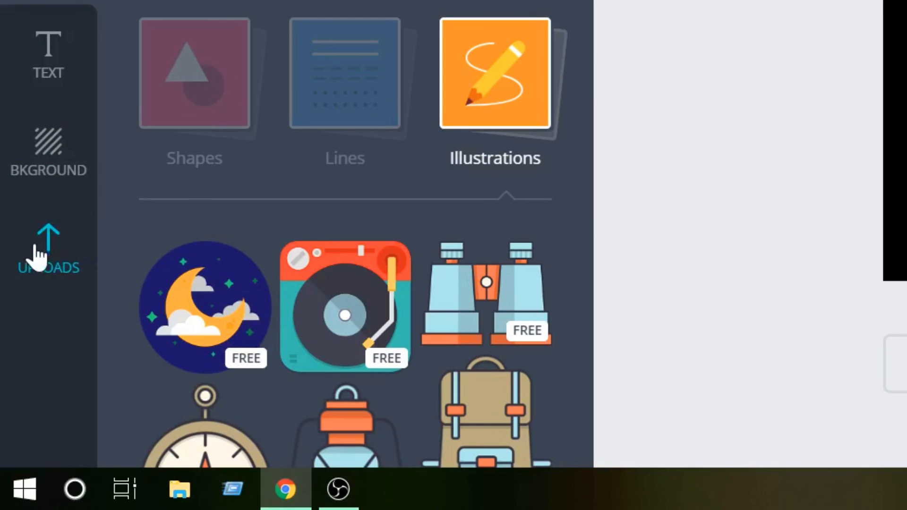
Upload the image csdrfwe from the photo (D:) drive to the design's own uploads
click(38, 259)
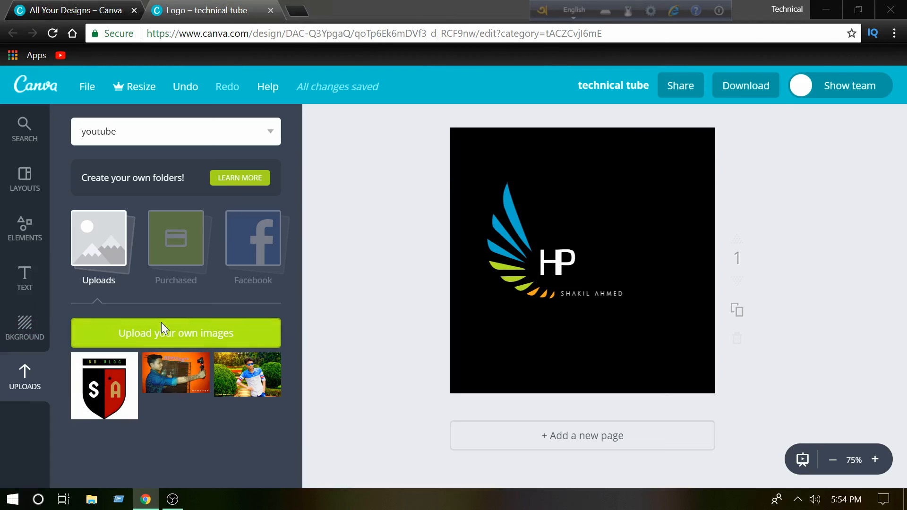
click(160, 322)
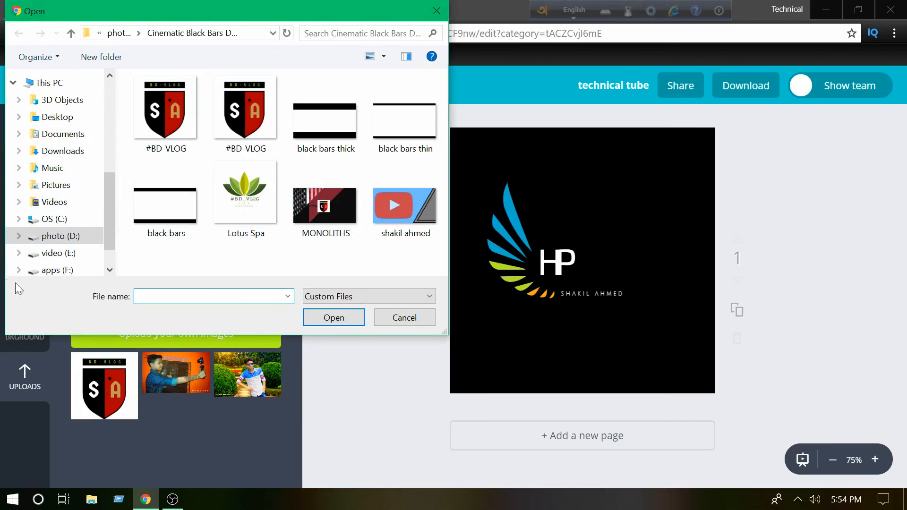
click(71, 237)
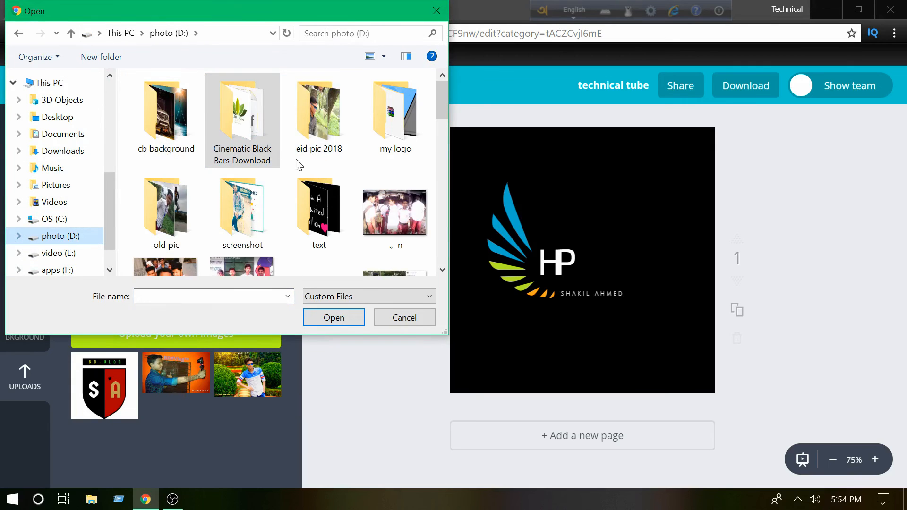
scroll(283, 151, down, 5)
scroll(301, 163, down, 8)
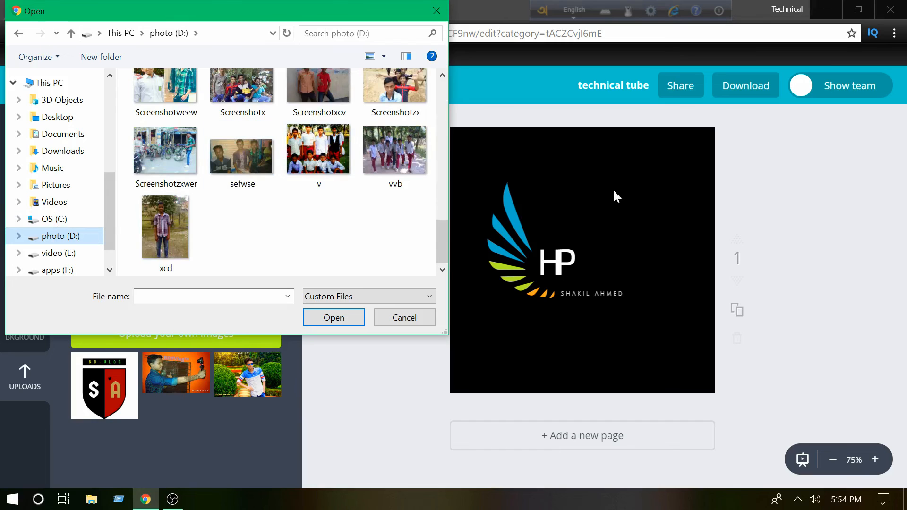
scroll(169, 203, up, 5)
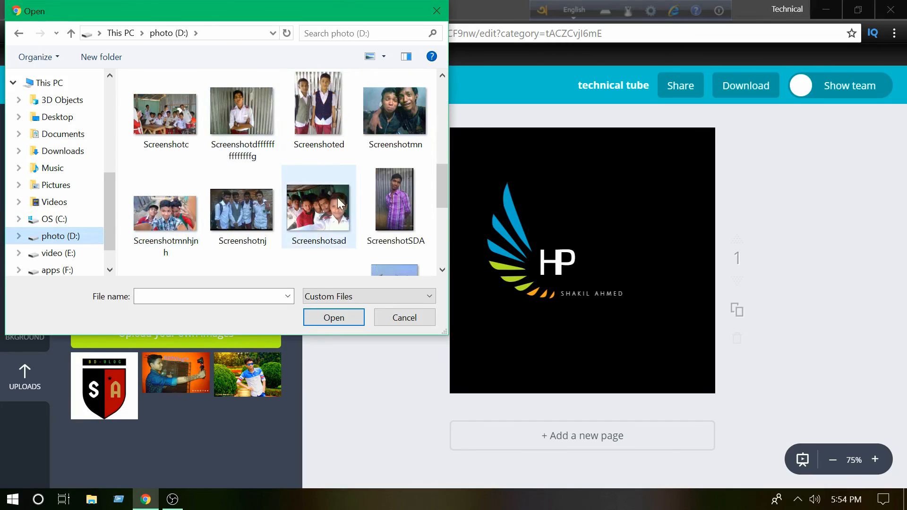
scroll(339, 203, up, 6)
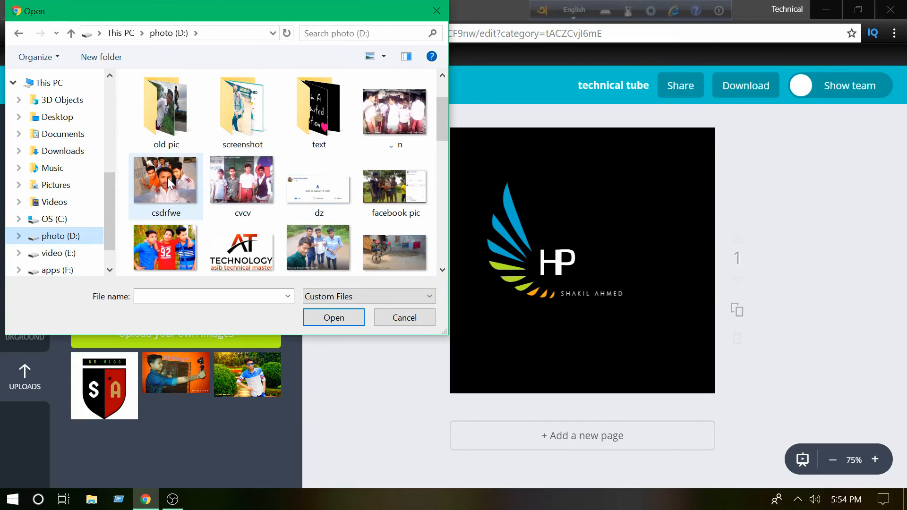
double_click(165, 176)
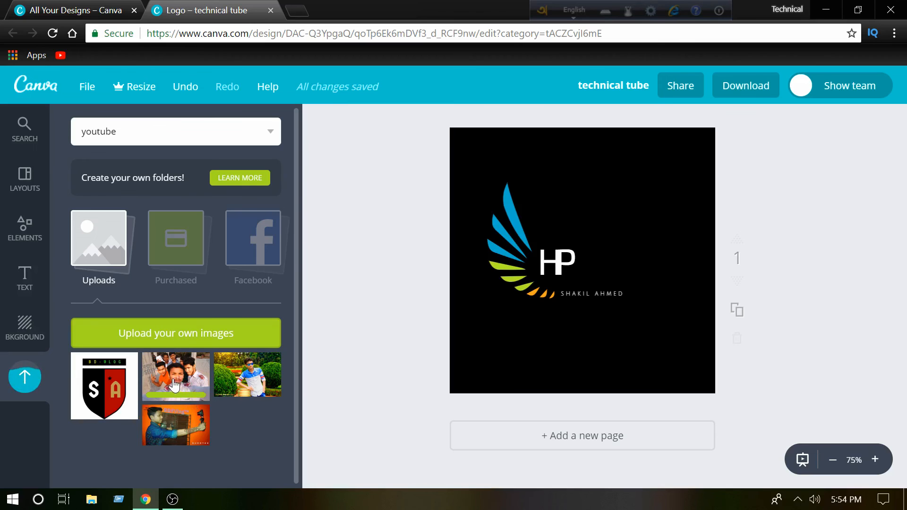
Place the uploaded group selfie on the logo page, shrink it to about 200 × 145, and position it in the page's upper-right area
drag(175, 381, 576, 227)
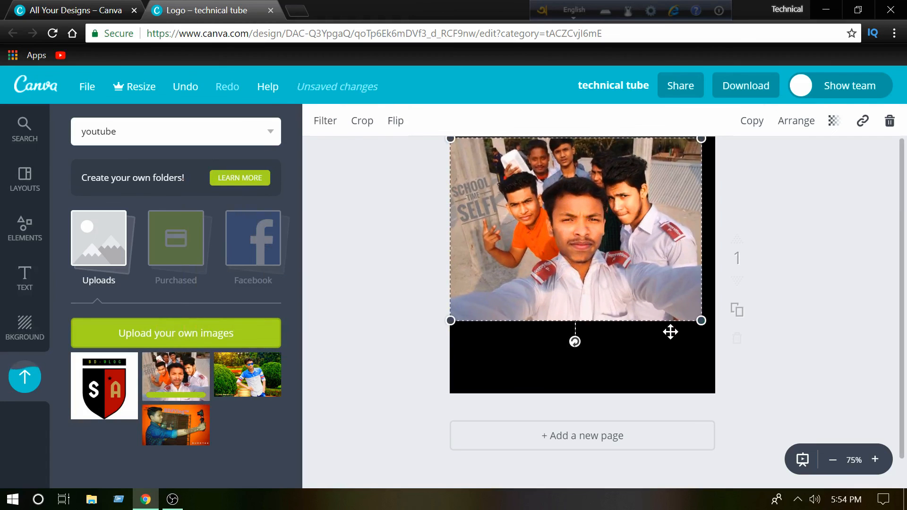
mouse_move(619, 246)
mouse_down()
mouse_move(608, 270)
mouse_move(632, 237)
mouse_move(609, 246)
mouse_up()
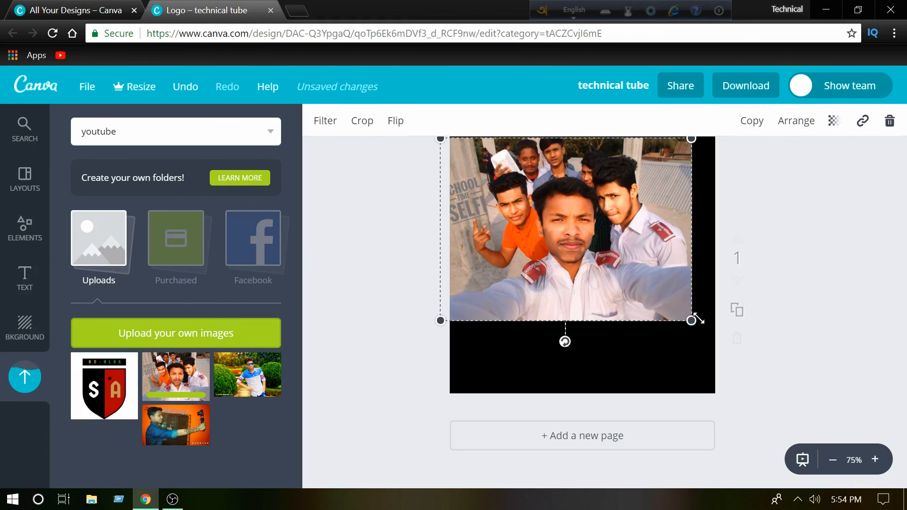
drag(691, 320, 545, 214)
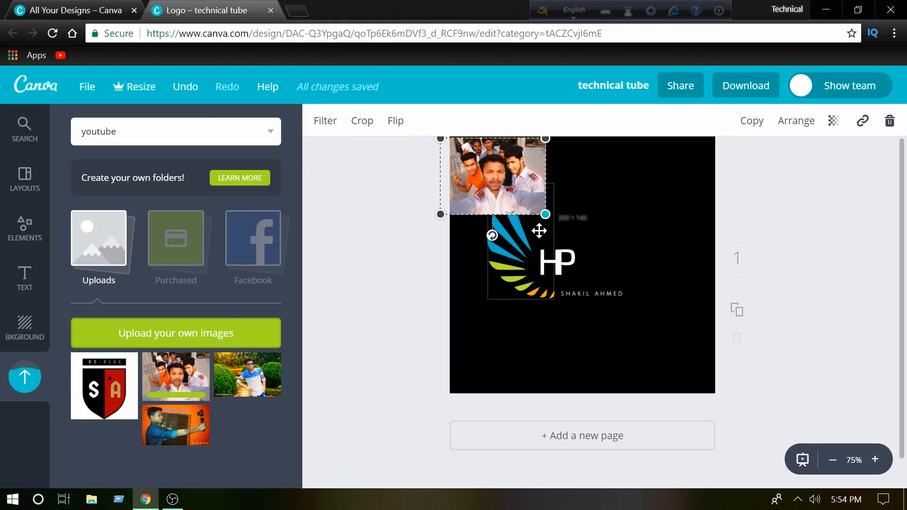
drag(490, 173, 638, 186)
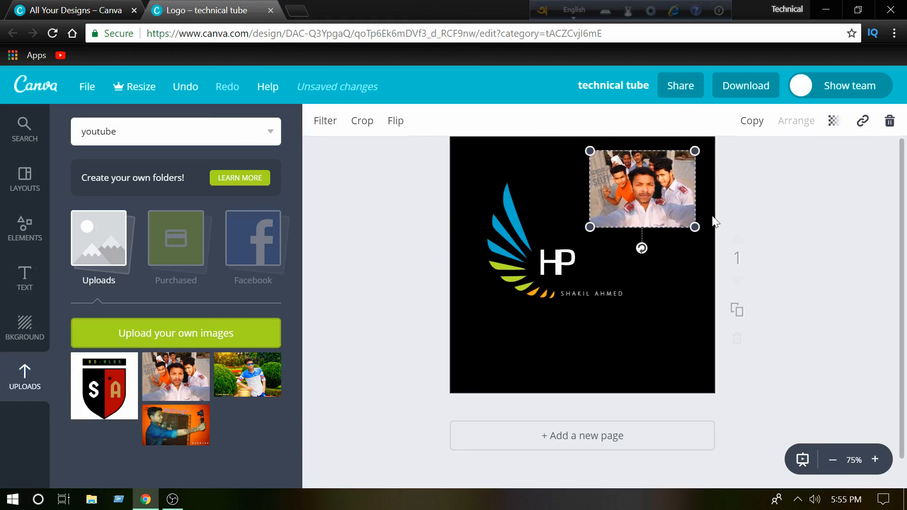
Preview the logo design in full screen and return to the editor
click(802, 459)
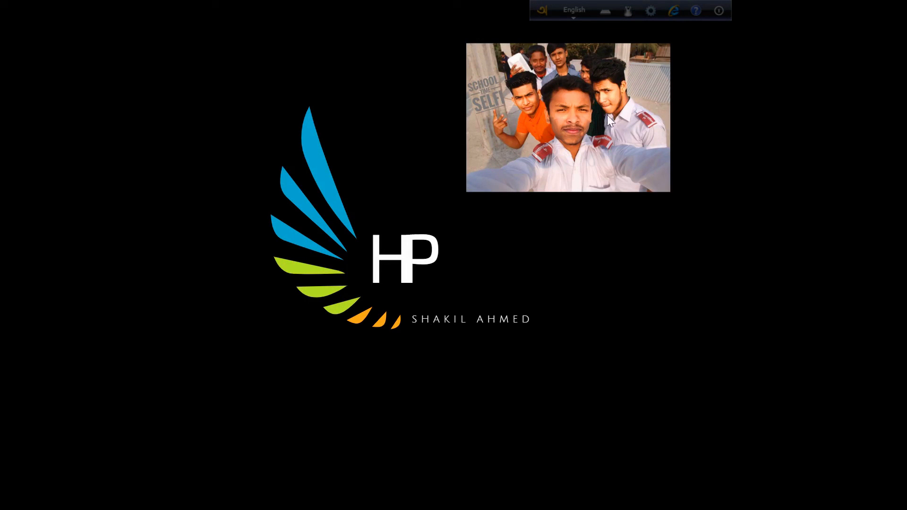
mouse_move(906, 484)
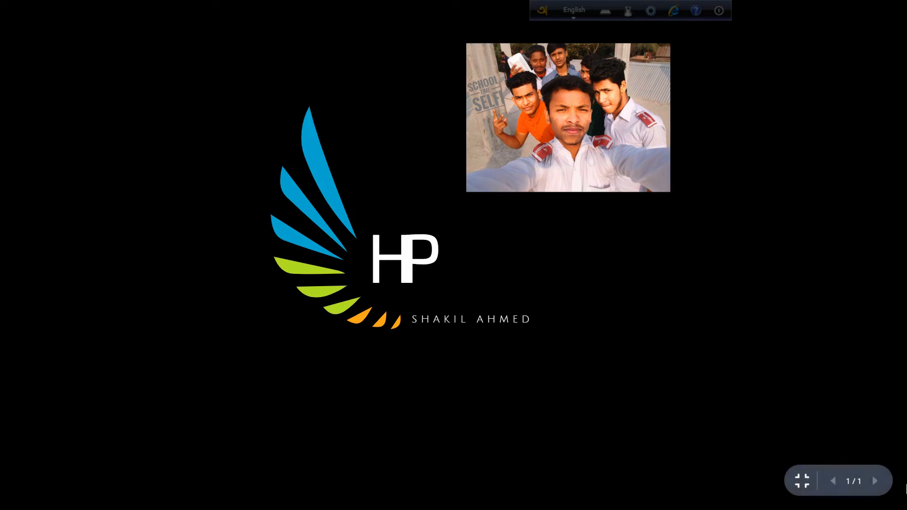
click(799, 482)
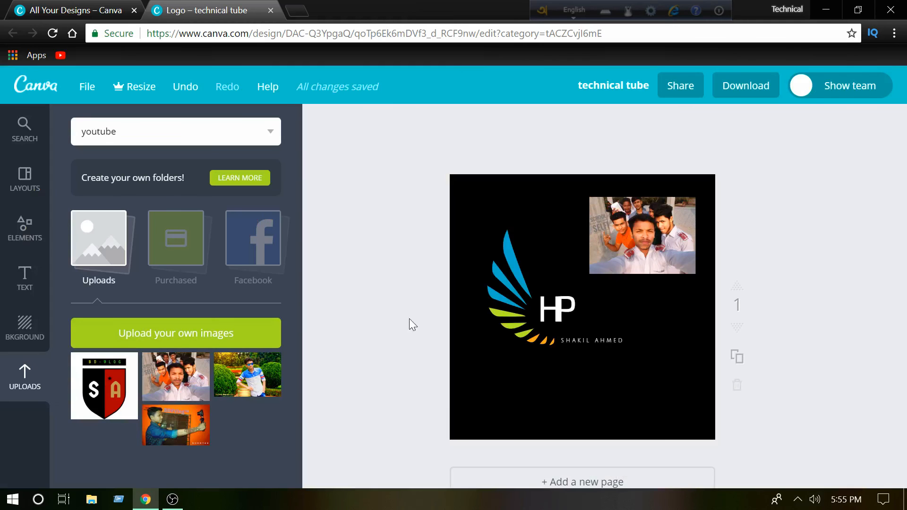